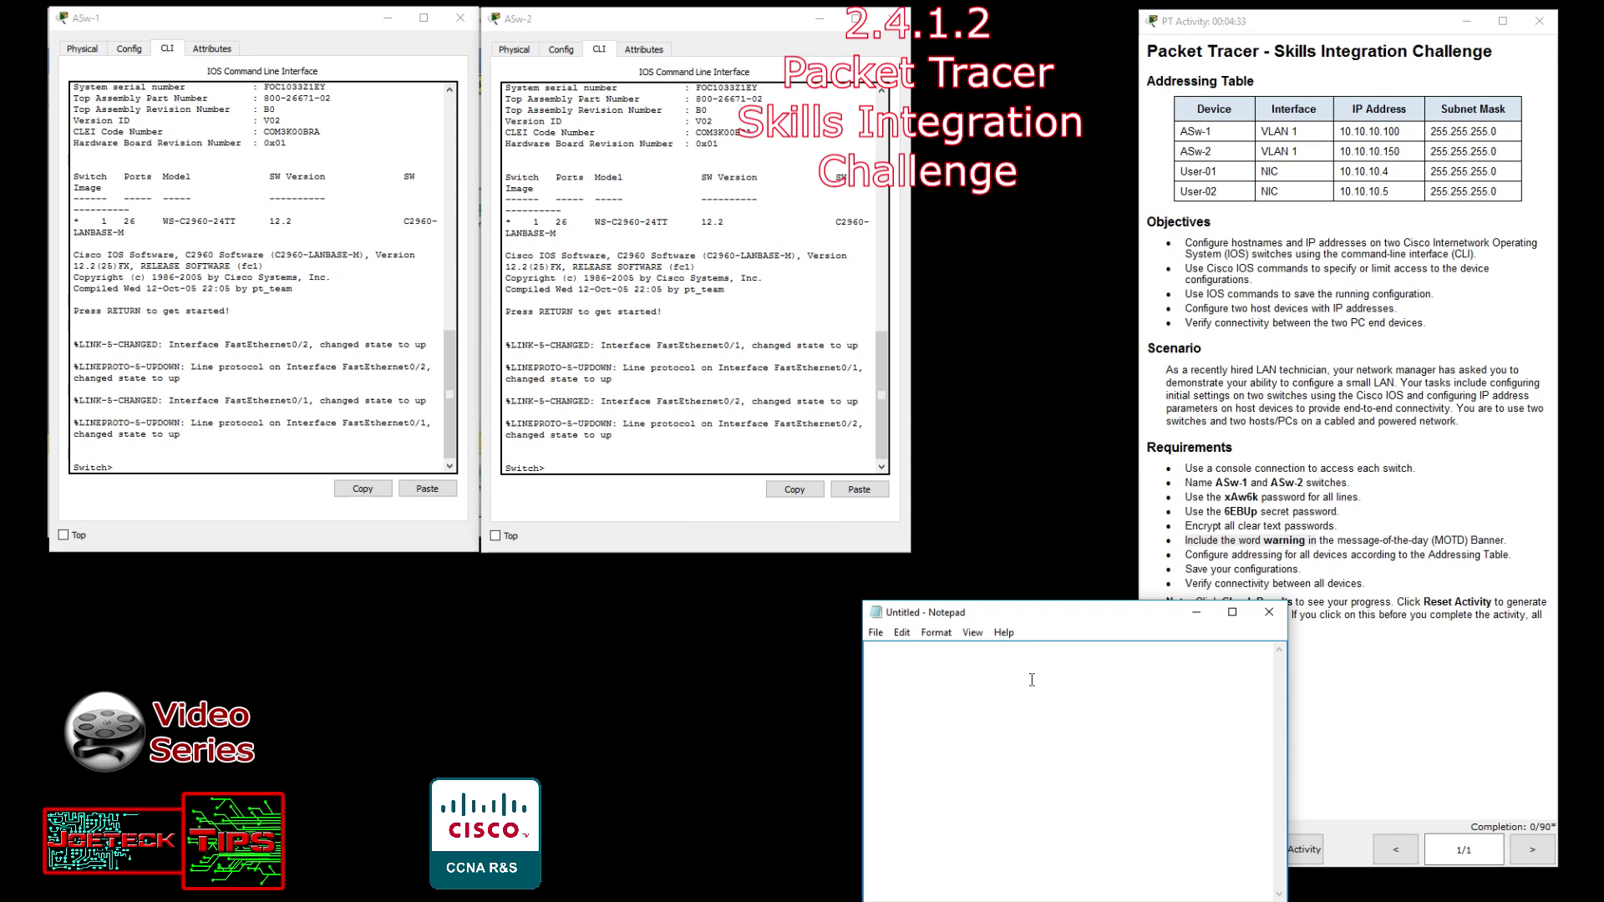
Write the opening ASw-1 script lines: enable, conf t, hostname ASw-1, and start interface vlan 1.
{"action": "type", "text": "enable"}
{"action": "key", "text": "Return"}
{"action": "type", "text": "conf t"}
{"action": "key", "text": "Return"}
{"action": "type", "text": "hostnamer"}
{"action": "key", "text": "BackSpace"}
{"action": "type", "text": "AS"}
{"action": "type", "text": "w-1"}
{"action": "type", "text": "interface vlan 1"}
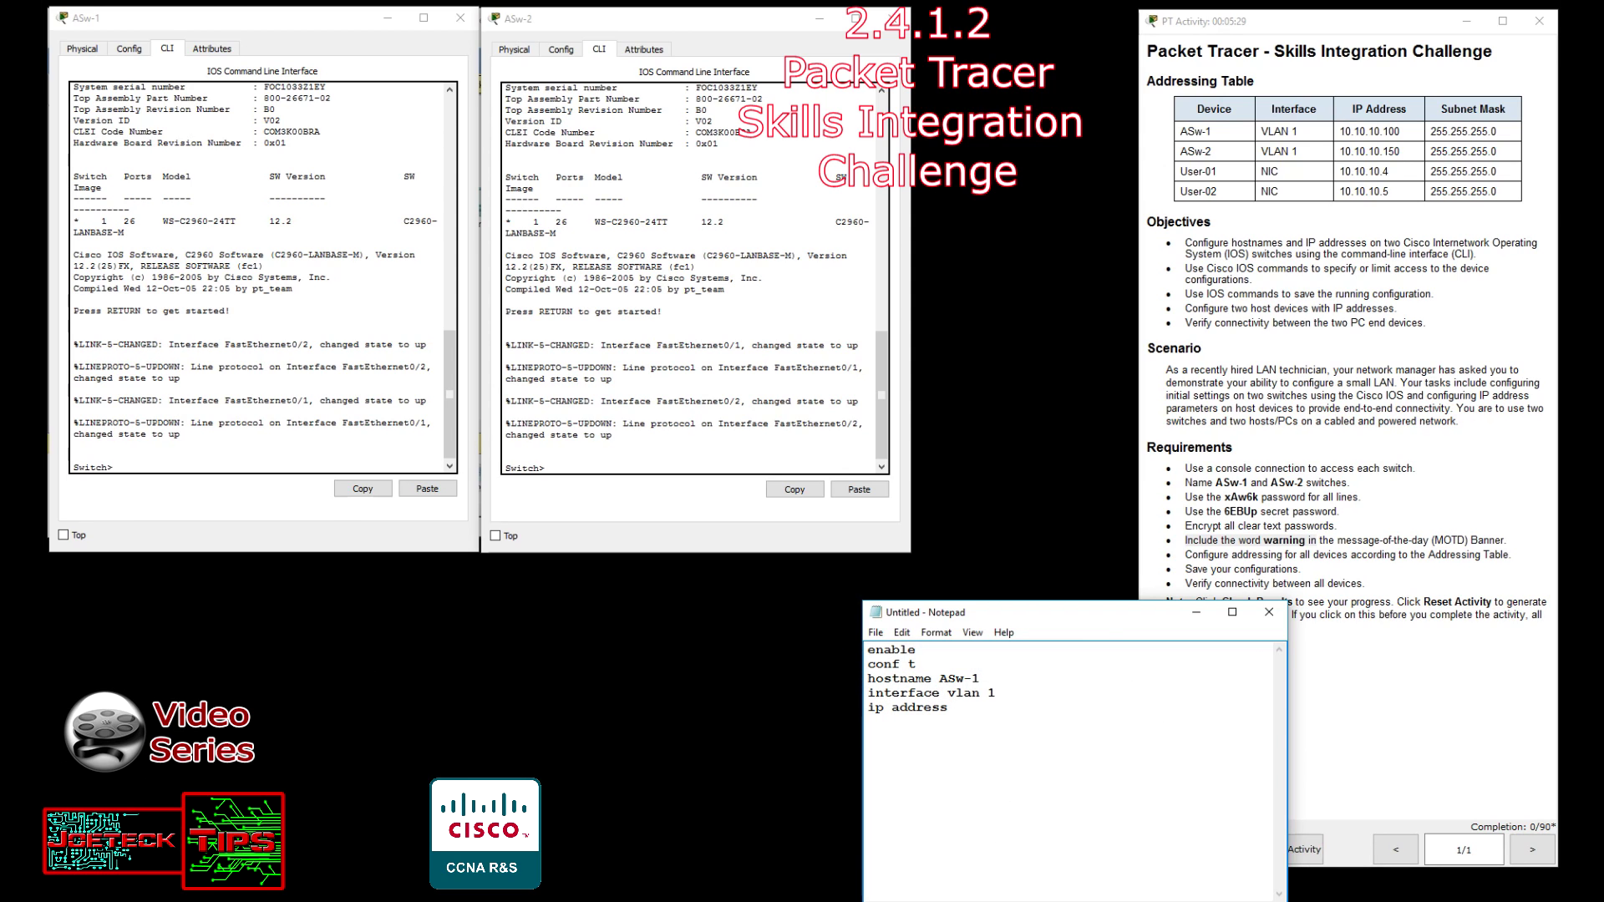
Finish the vlan 1 address as 10.10.10.100 255.255.255.0, followed by no shutdown and exit.
{"action": "left_click_drag", "start_coordinate": [1340, 131], "coordinate": [1402, 132]}
{"action": "key", "text": "ctrl+c"}
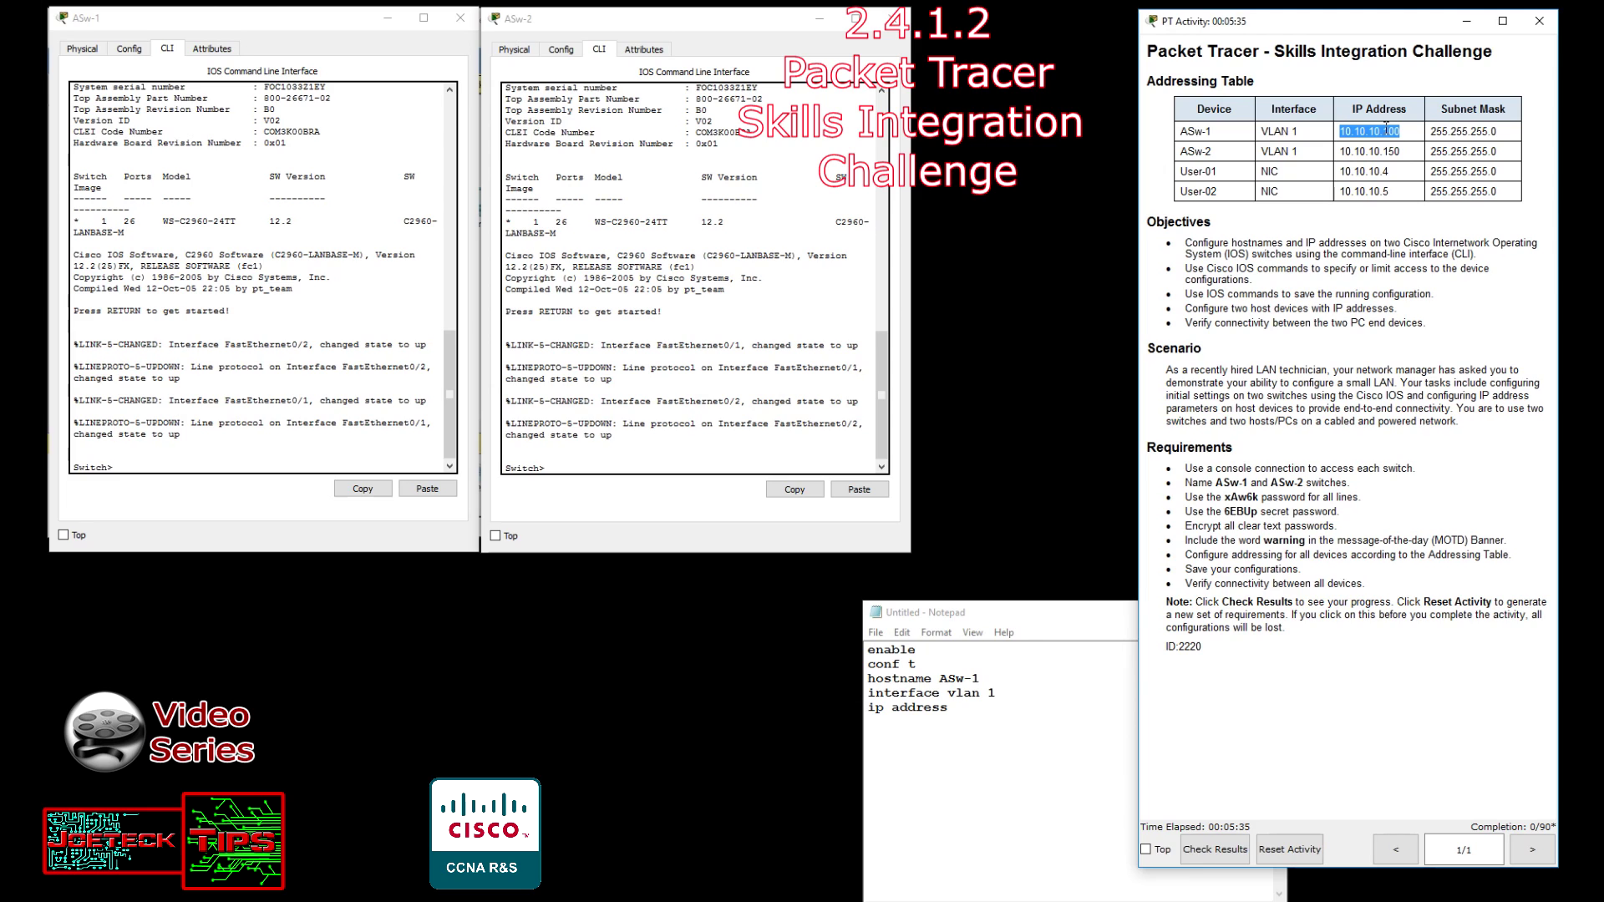
{"action": "right_click", "coordinate": [959, 705]}
{"action": "left_click", "coordinate": [999, 553]}
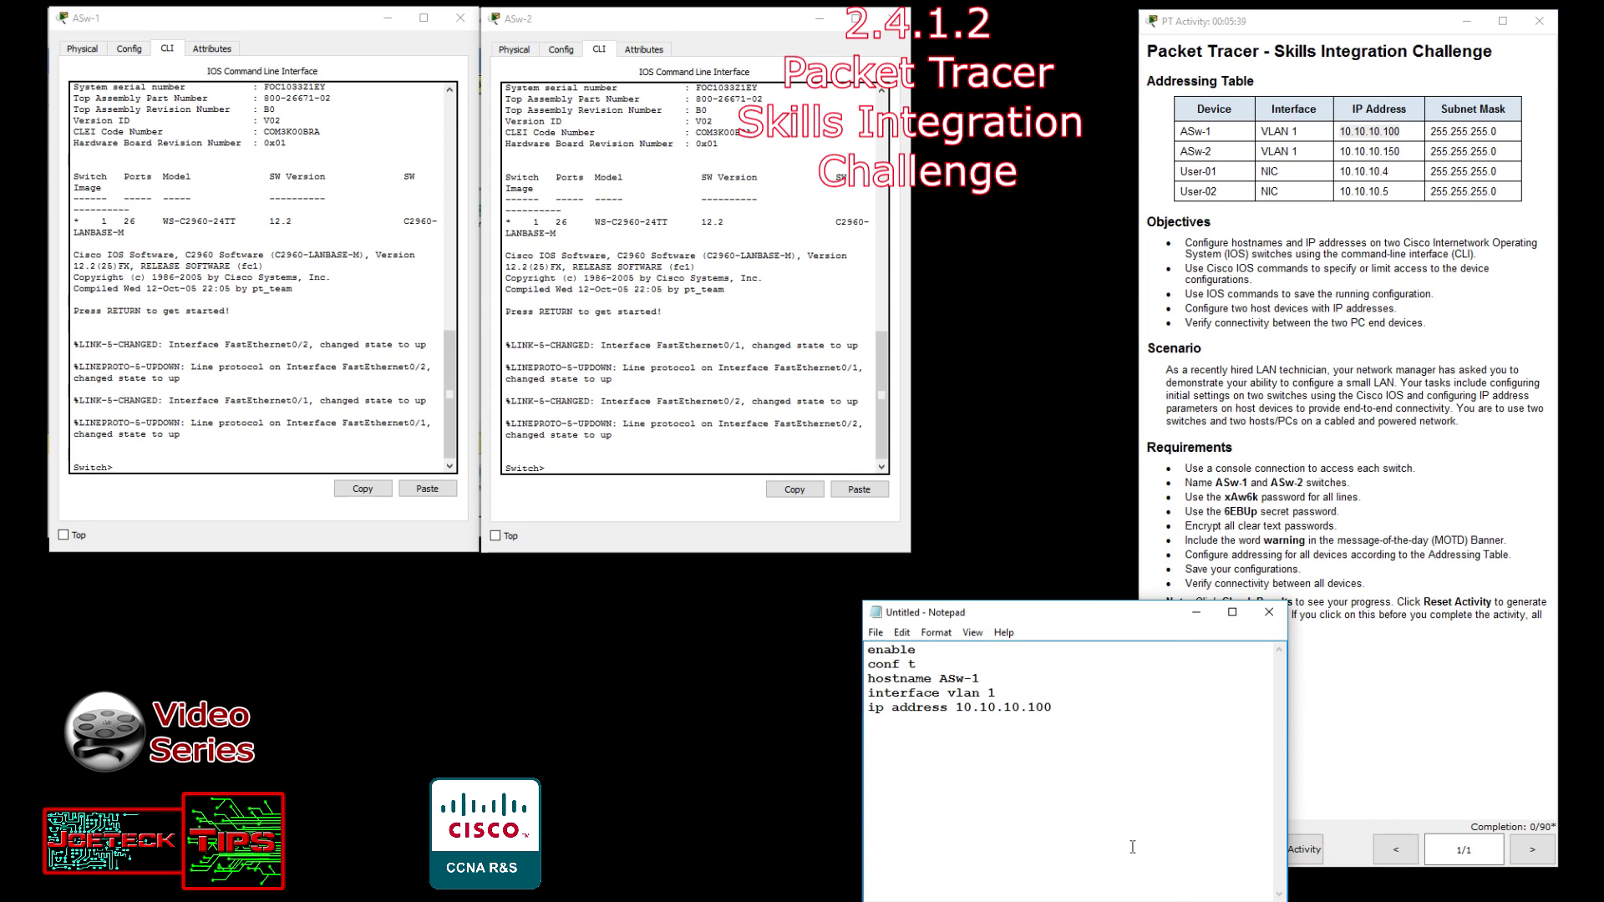
{"action": "type", "text": "255.255.255.0 "}
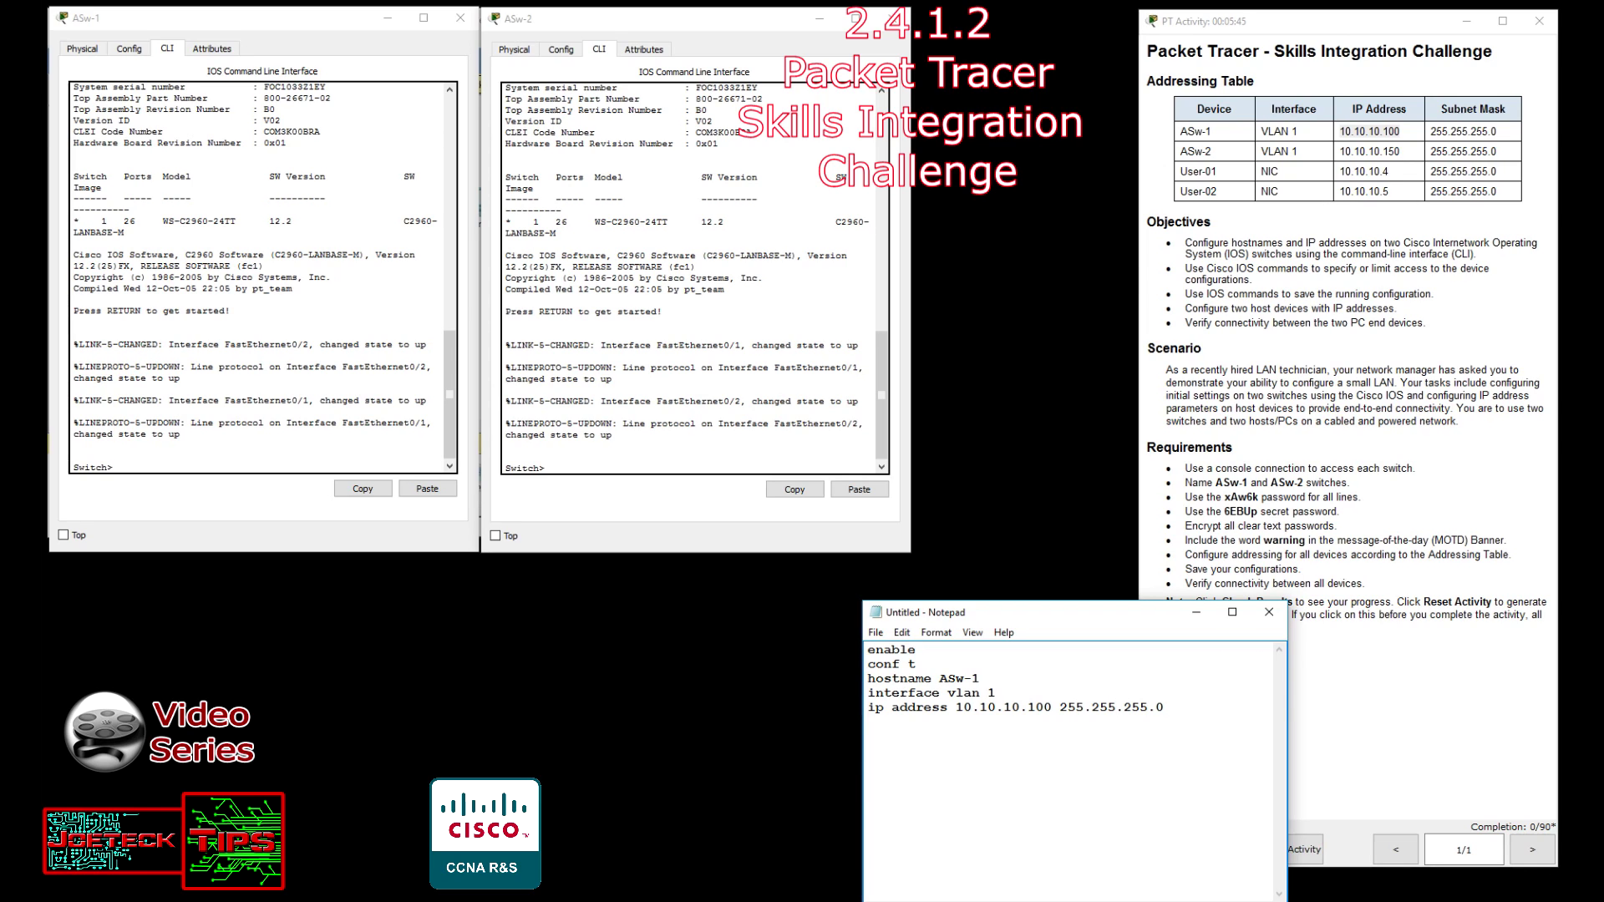
{"action": "type", "text": "no "}
{"action": "type", "text": "shutdo"}
{"action": "type", "text": "wn"}
{"action": "type", "text": "exit"}
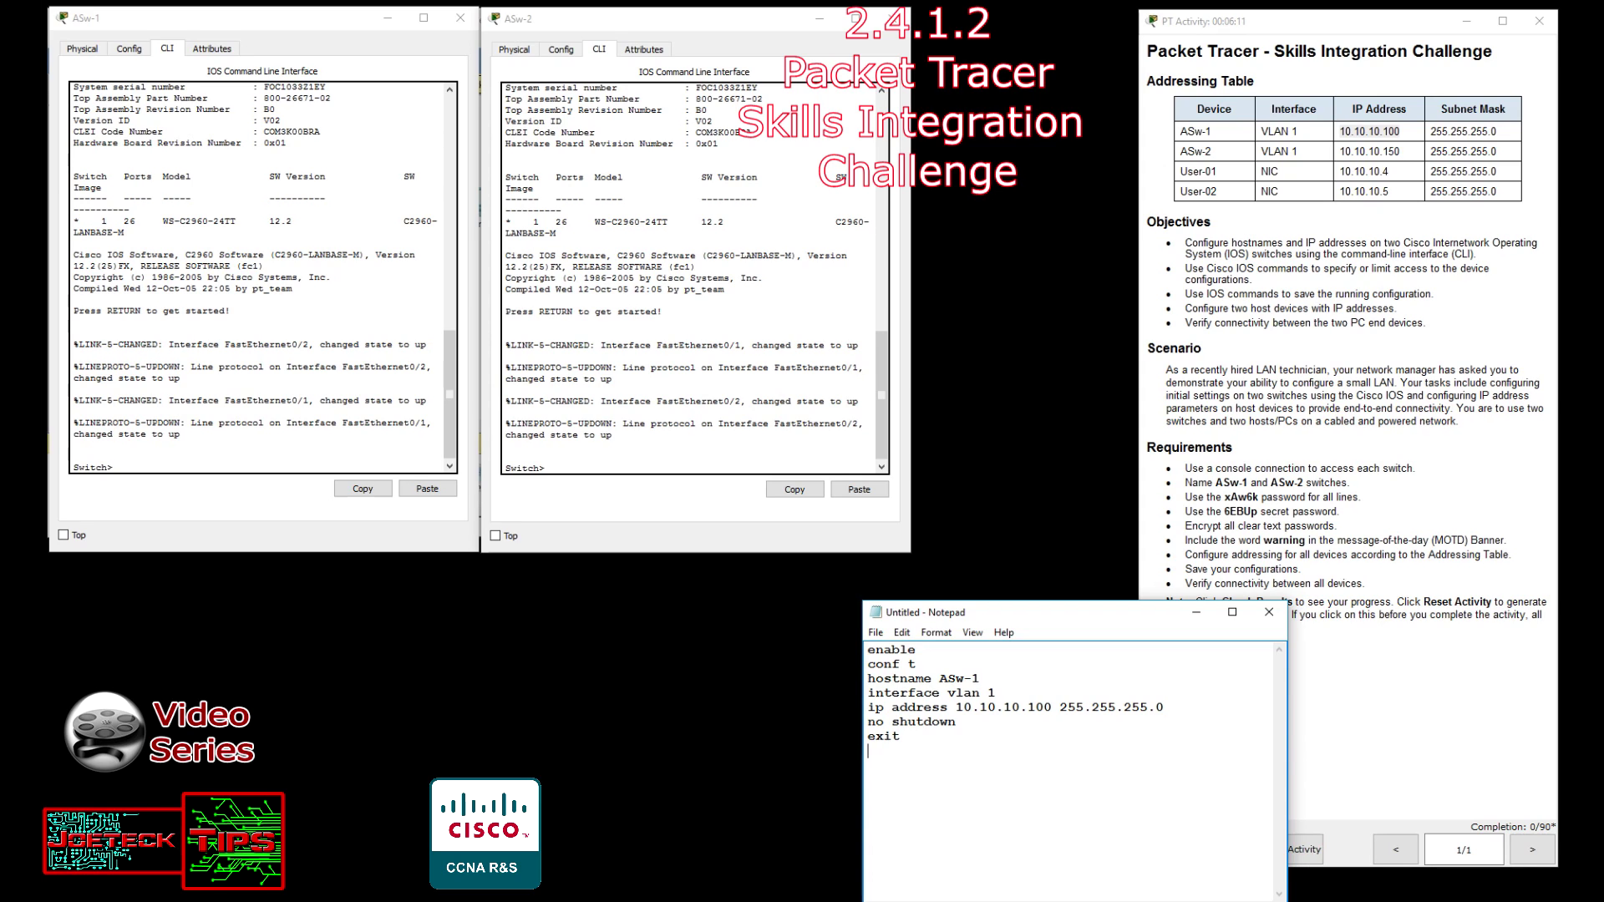
Add a line console 0 block with the required password from Requirements and login.
{"action": "type", "text": "line console 0"}
{"action": "key", "text": "Return"}
{"action": "type", "text": "password"}
{"action": "left_click_drag", "start_coordinate": [1225, 497], "coordinate": [1258, 499]}
{"action": "key", "text": "ctrl+c"}
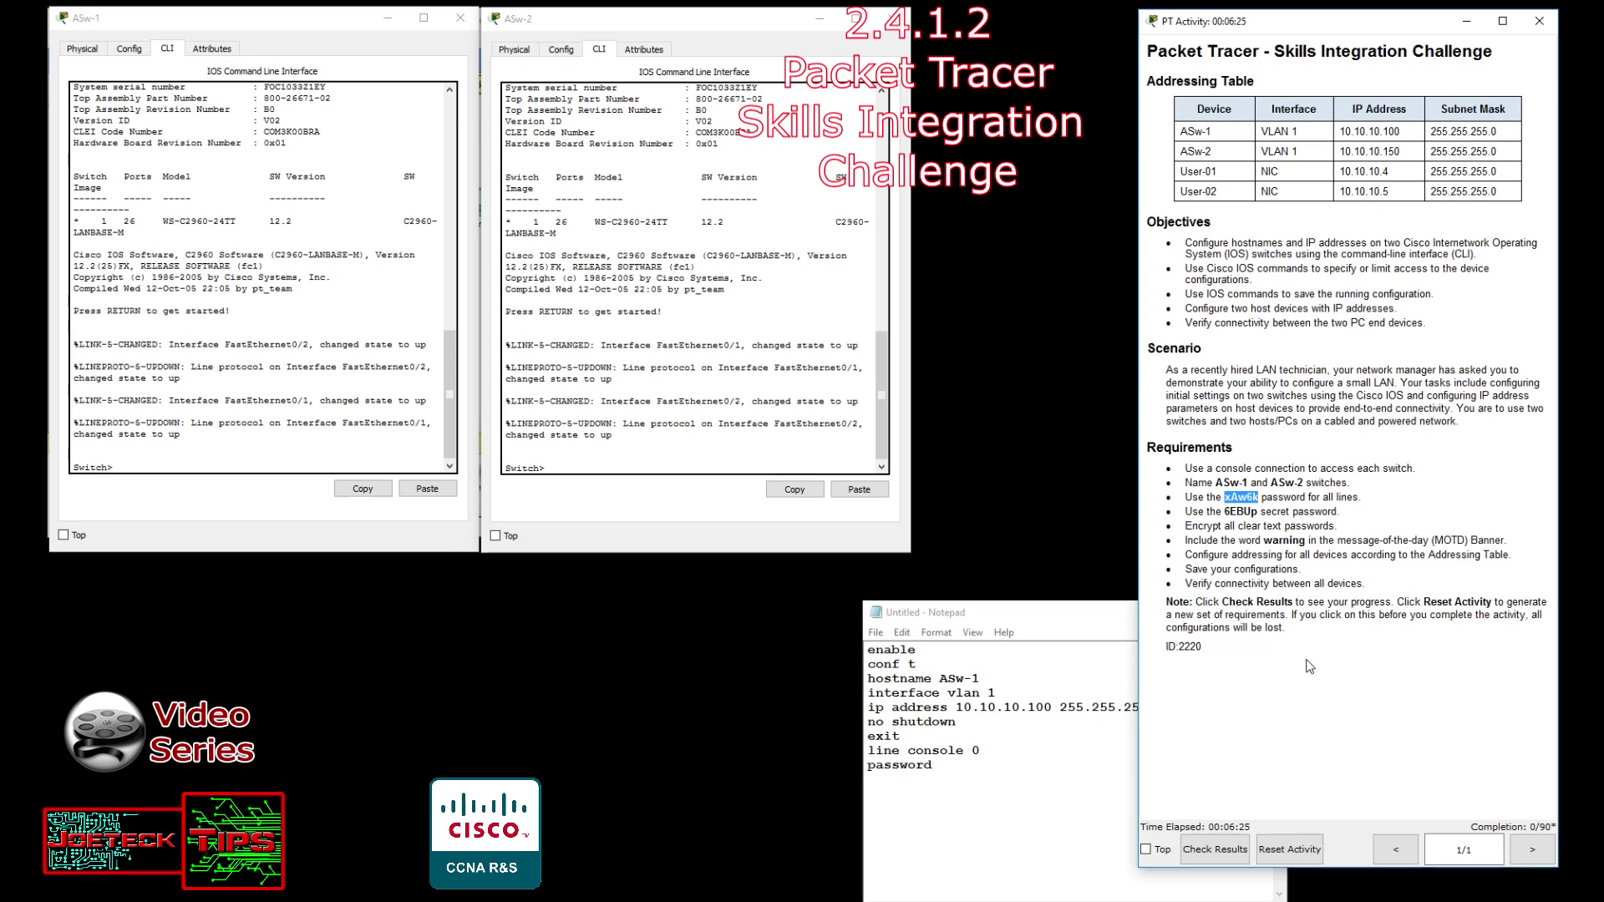
{"action": "left_click", "coordinate": [965, 763]}
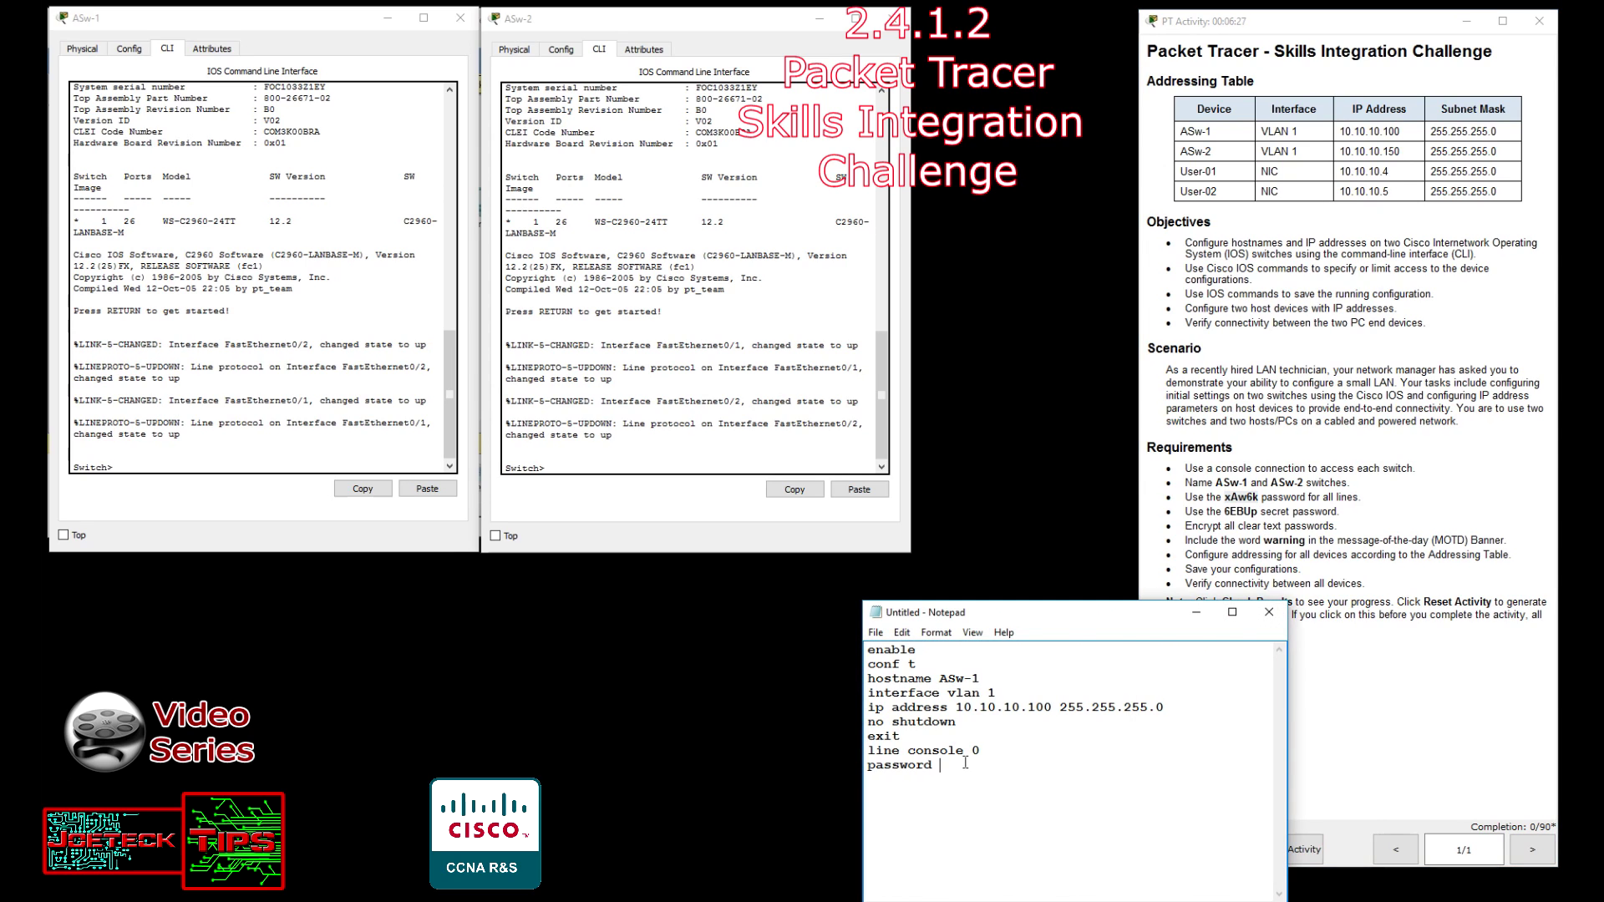
{"action": "key", "text": "ctrl+v"}
{"action": "type", "text": "login"}
Add enable password with the same password and begin the enable secret line.
{"action": "type", "text": "enable p"}
{"action": "type", "text": "assword"}
{"action": "key", "text": "ctrl+v"}
{"action": "type", "text": "enable "}
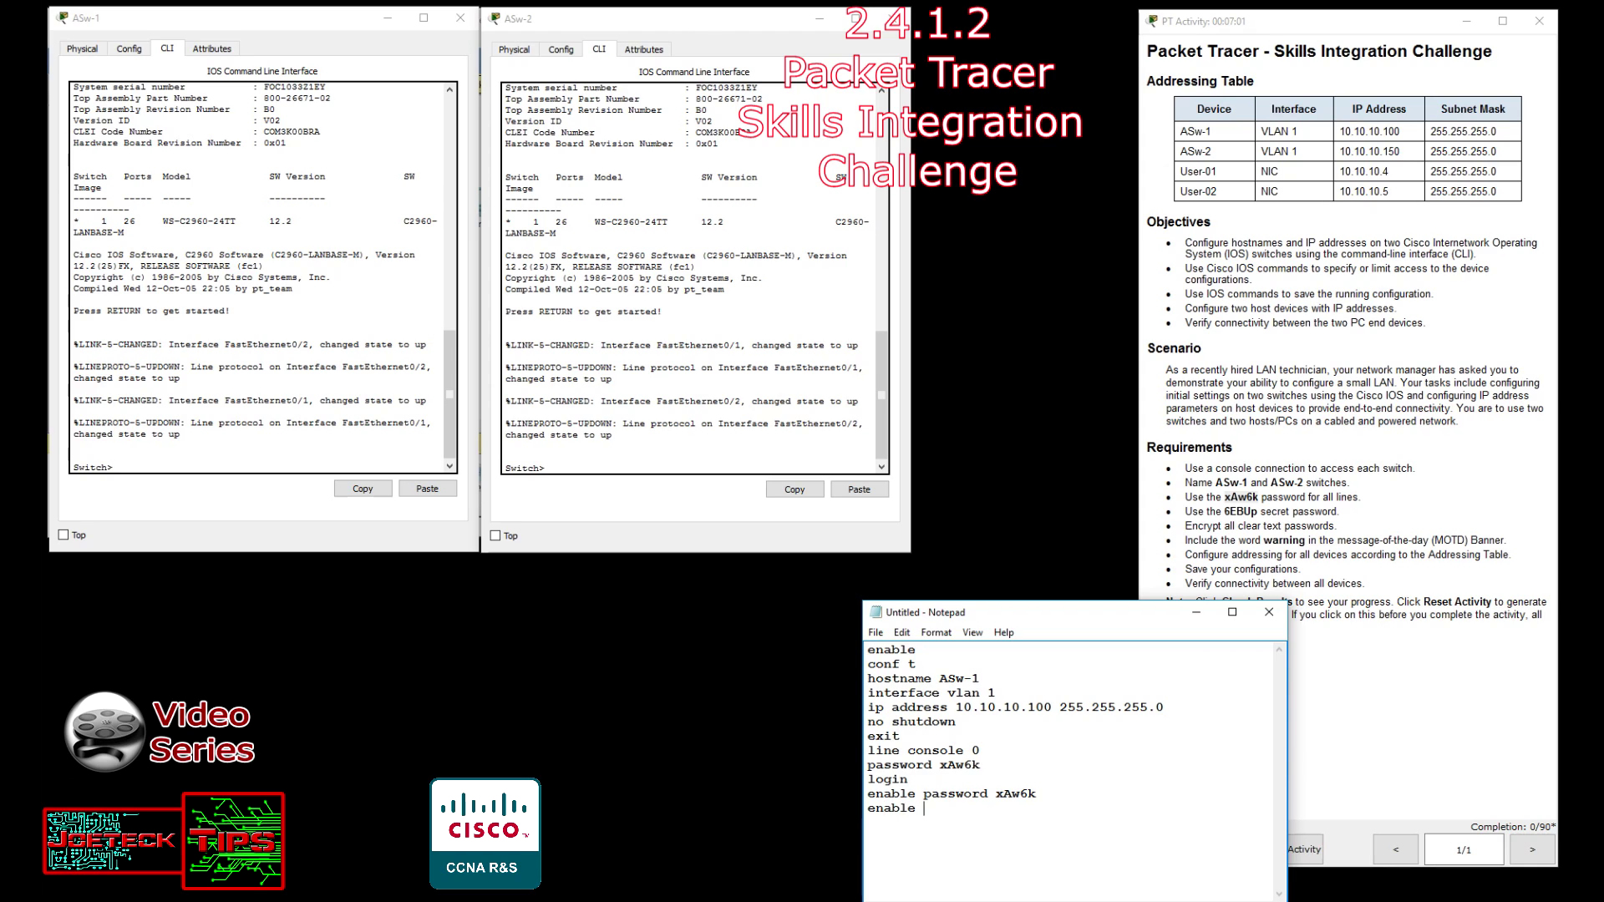
{"action": "type", "text": "secret"}
Paste the required secret from Requirements after enable secret and fix the extra space.
{"action": "left_click_drag", "start_coordinate": [1226, 511], "coordinate": [1256, 517]}
{"action": "key", "text": "ctrl+c"}
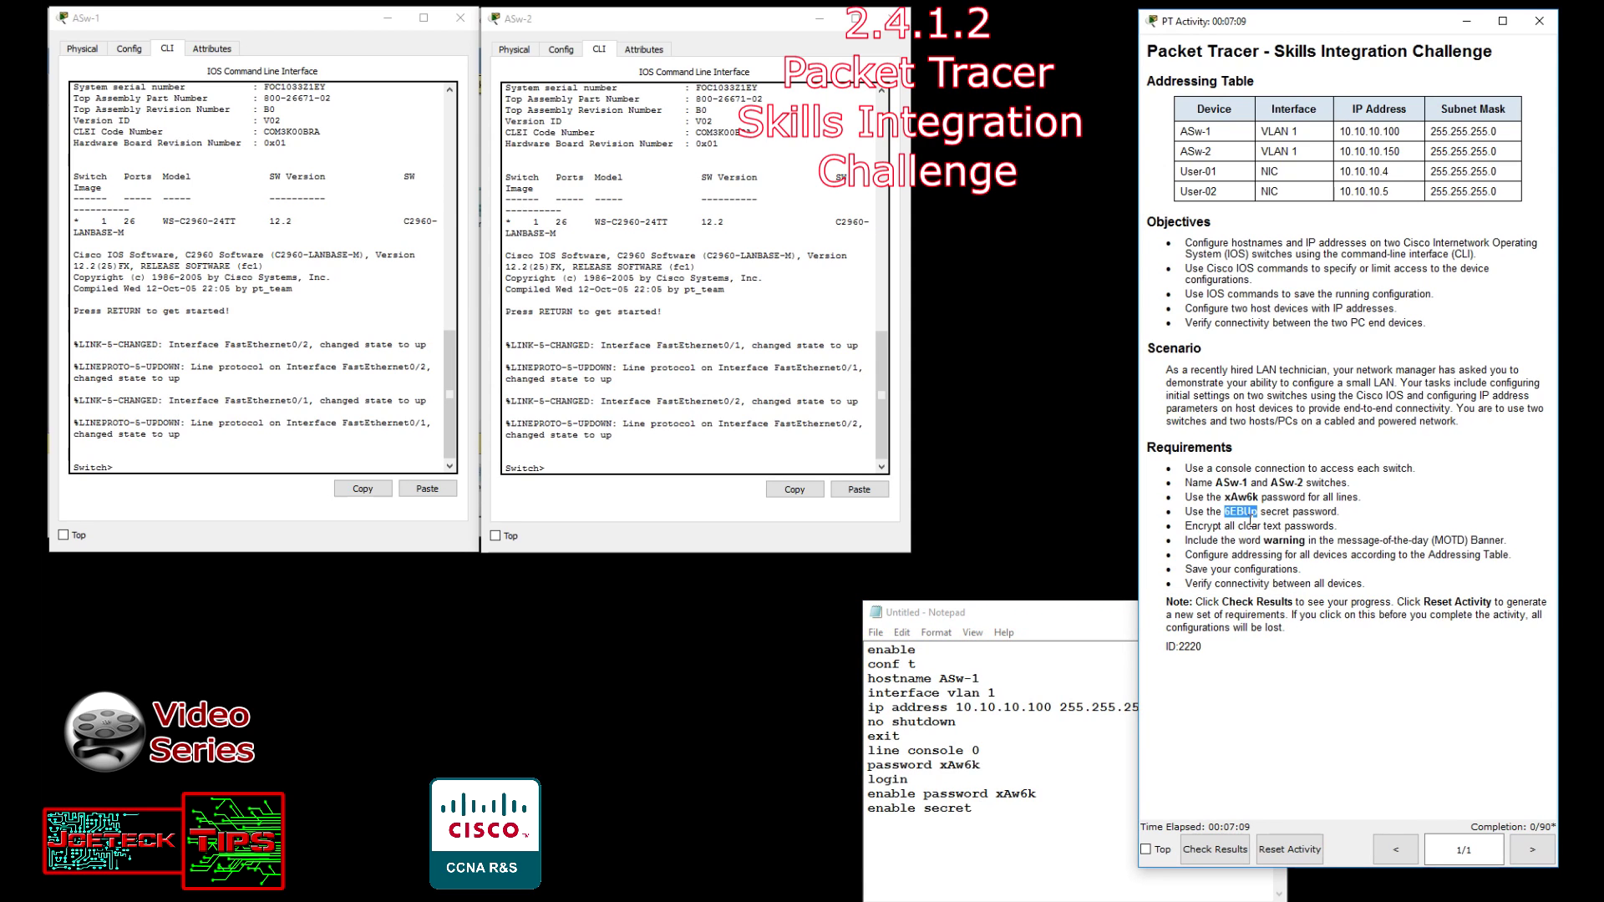
{"action": "left_click", "coordinate": [994, 808]}
{"action": "key", "text": "ctrl+v"}
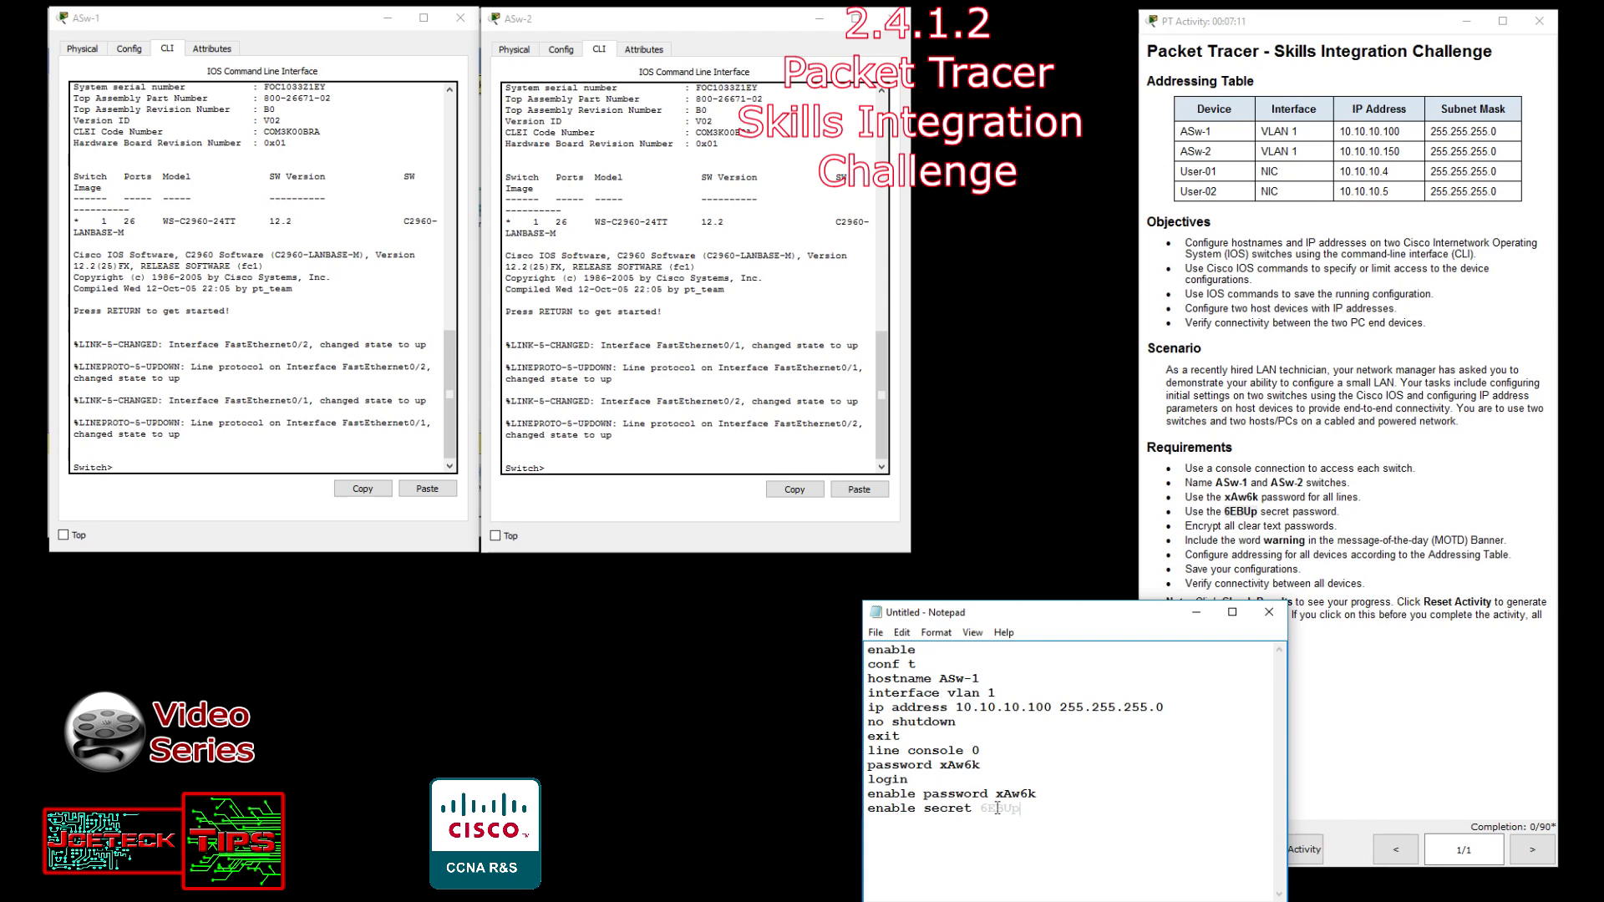
{"action": "left_click", "coordinate": [980, 808]}
{"action": "key", "text": "BackSpace"}
{"action": "left_click", "coordinate": [1041, 812]}
{"action": "key", "text": "Return"}
Add service password-encryption, banner motd "WARNING", exit and copy running-config startup-config.
{"action": "type", "text": "service password-encryption"}
{"action": "key", "text": "Return"}
{"action": "type", "text": "bann"}
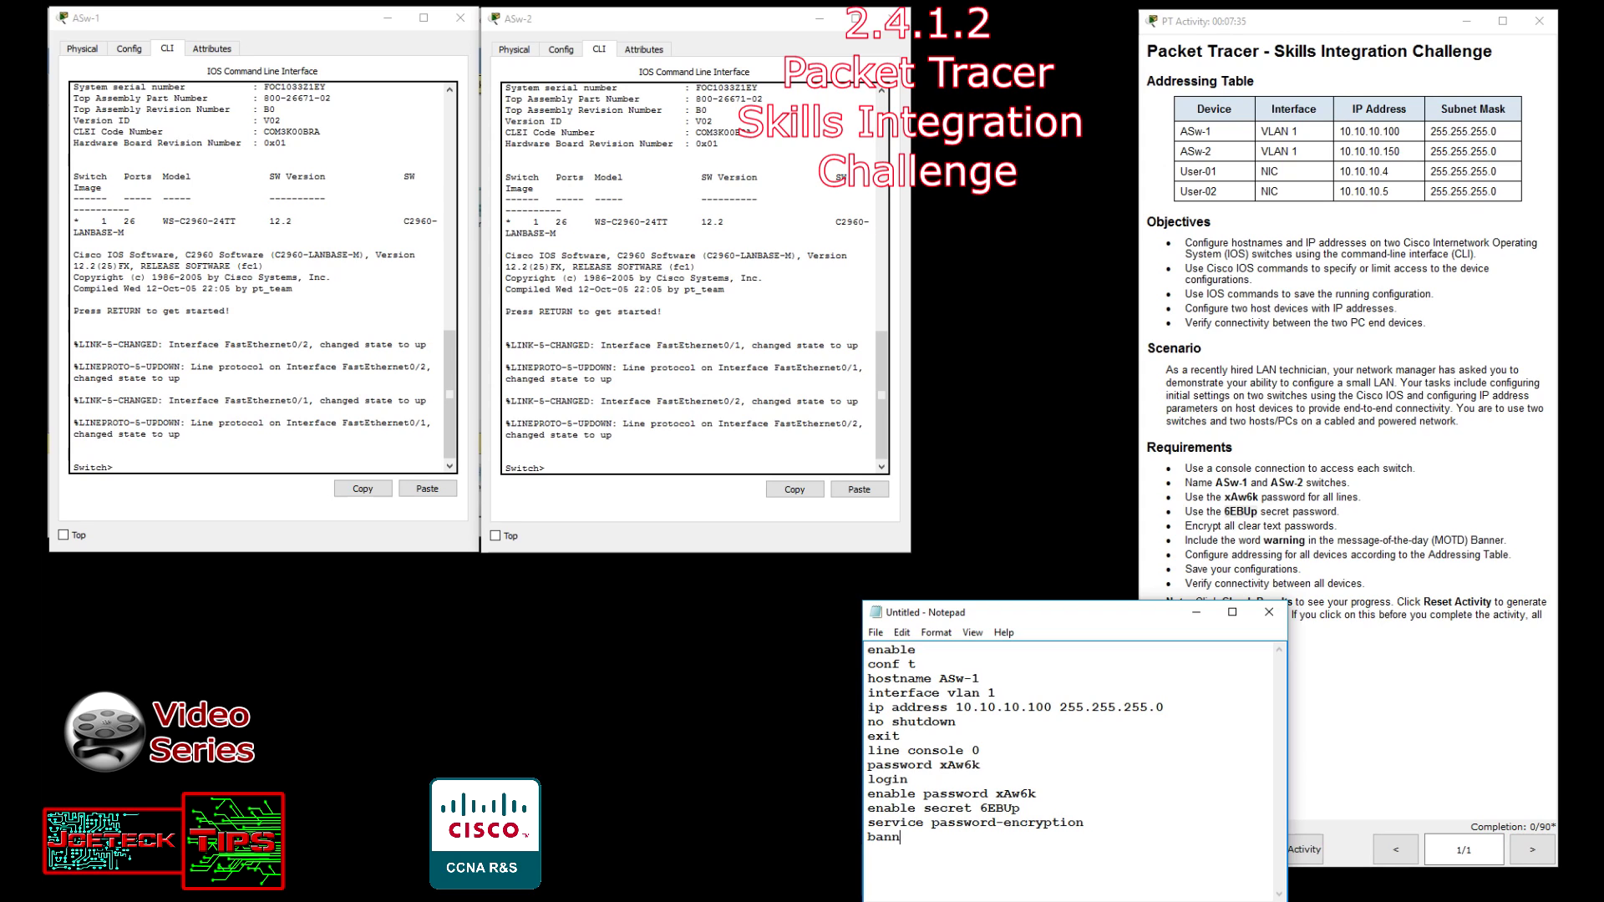
{"action": "type", "text": "er motd"}
{"action": "type", "text": " \"WARNIN"}
{"action": "type", "text": "G\" "}
{"action": "type", "text": "e"}
{"action": "type", "text": "xit "}
{"action": "type", "text": "copy "}
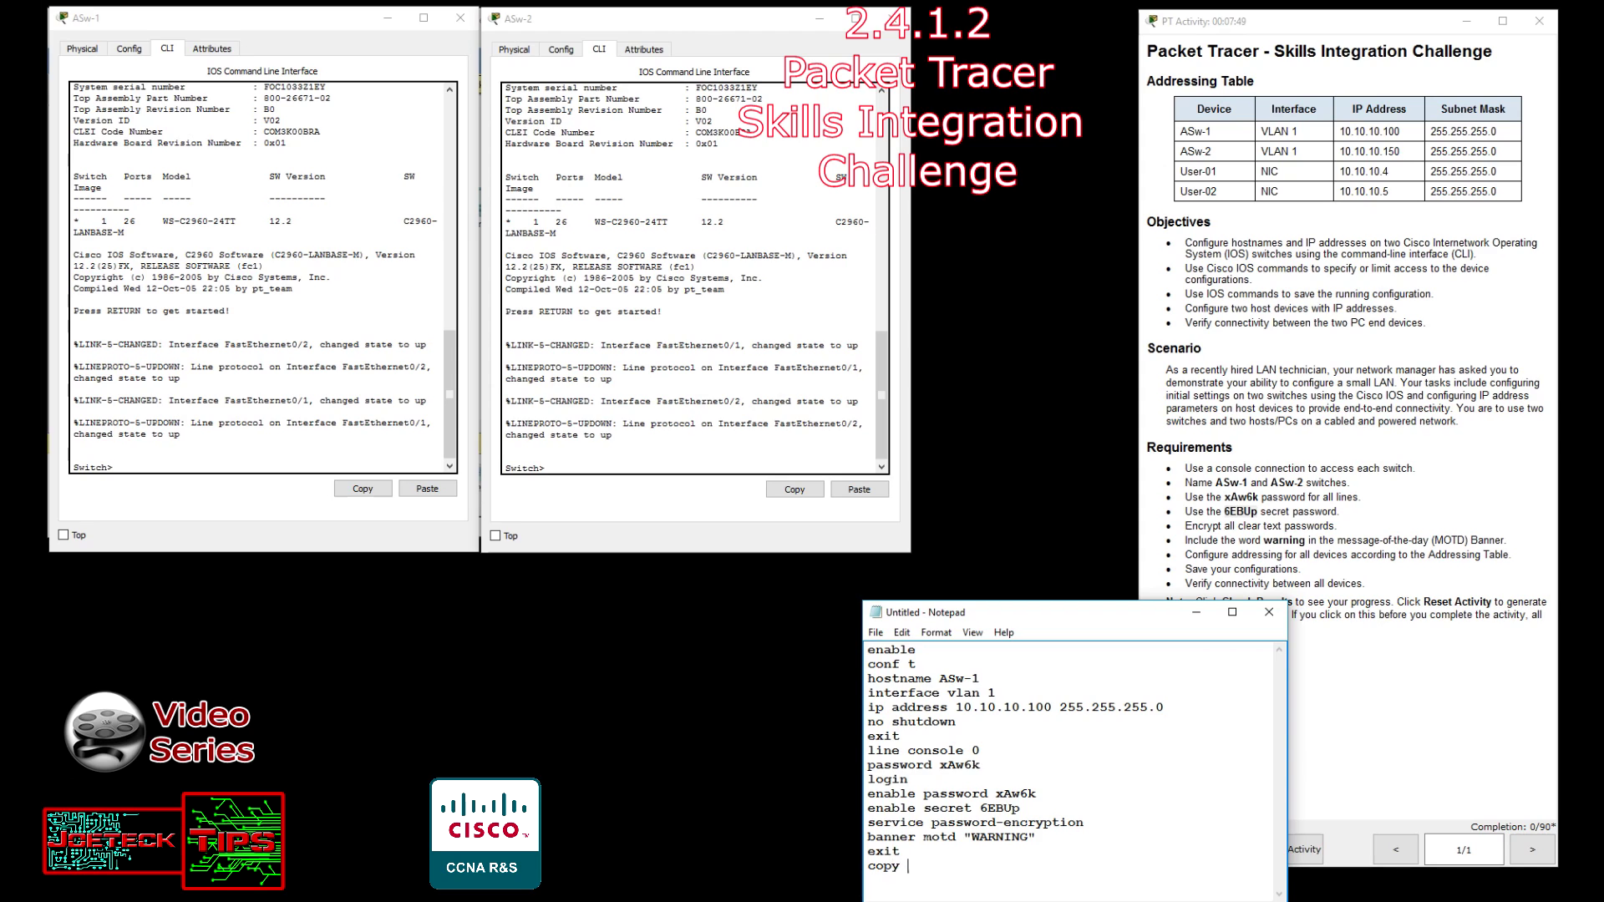
{"action": "type", "text": "ru"}
{"action": "type", "text": "nning-config startup-confi"}
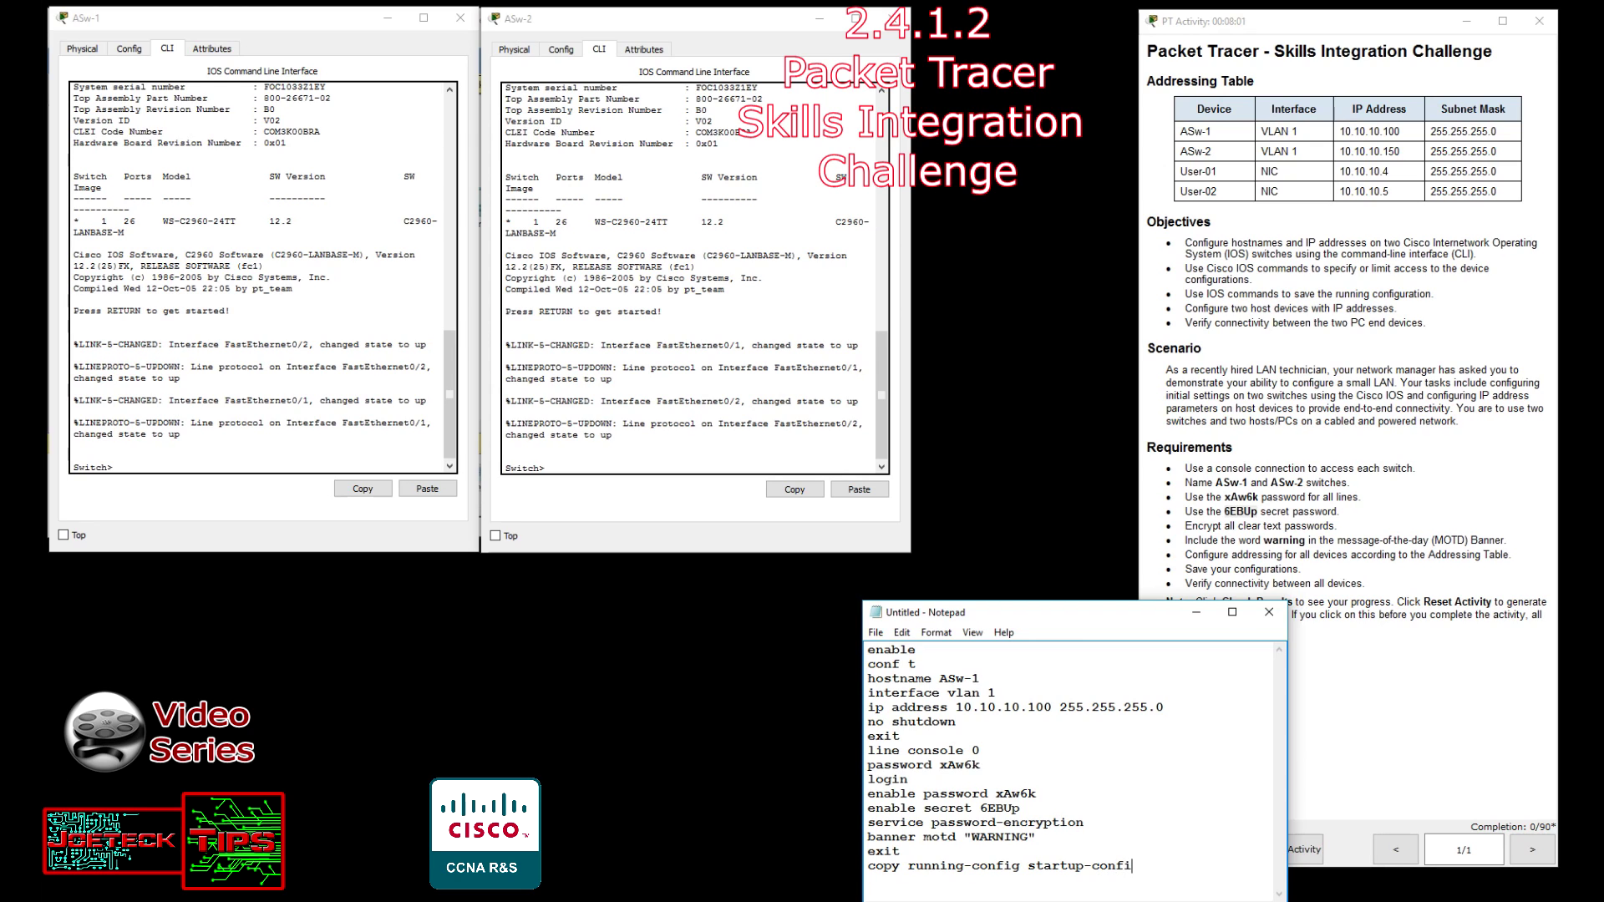
{"action": "type", "text": "g"}
{"action": "left_click_drag", "start_coordinate": [1064, 612], "coordinate": [906, 318]}
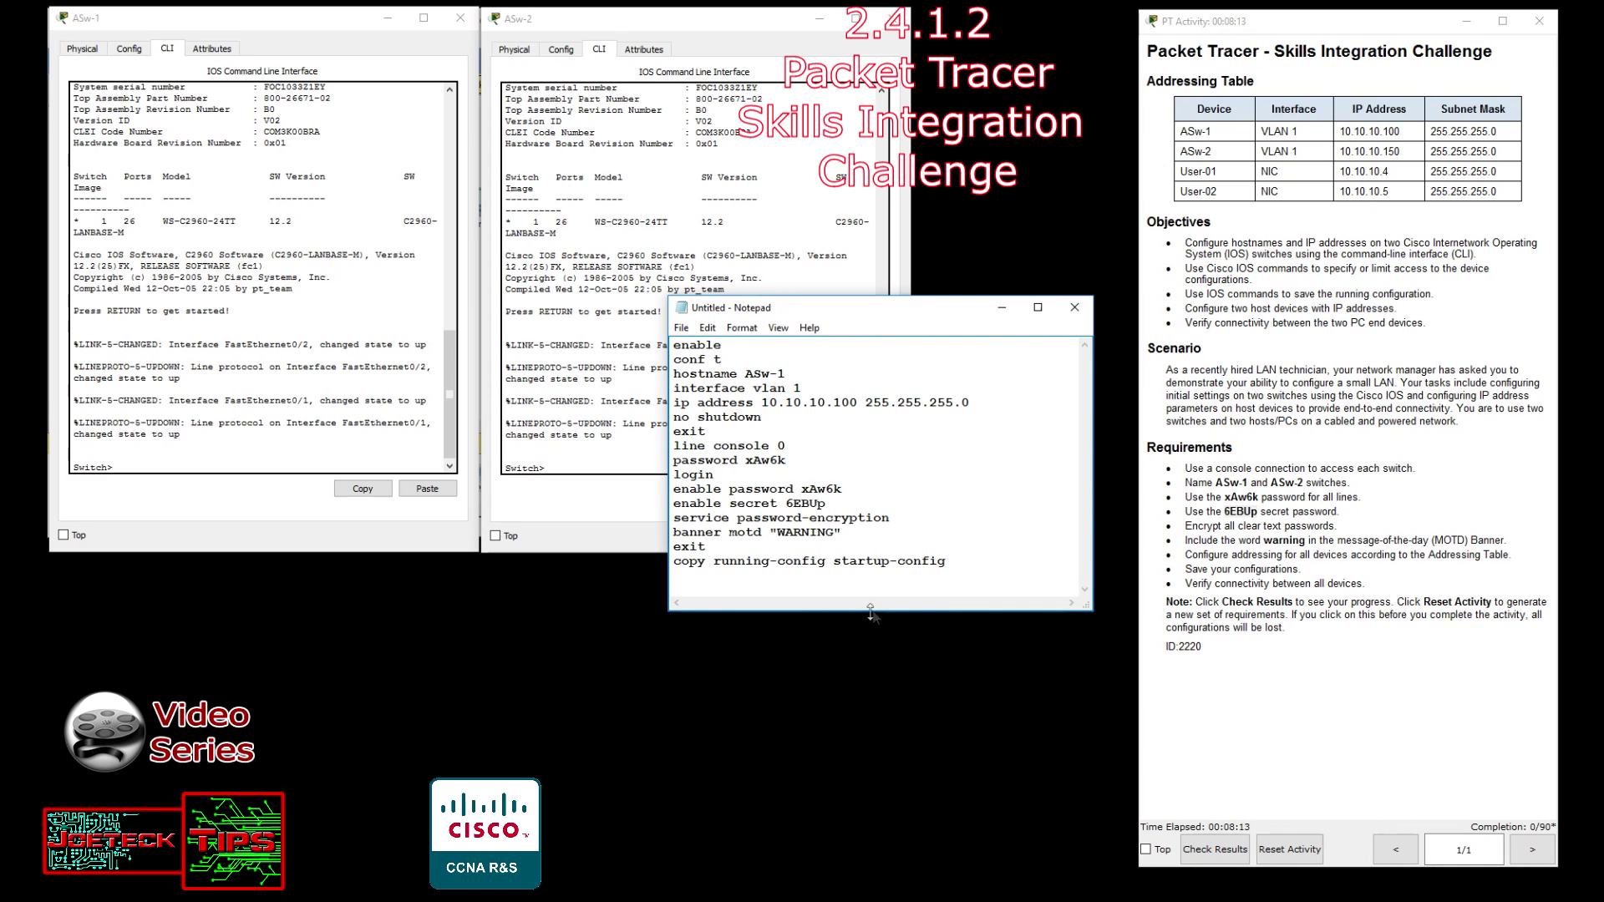
Duplicate the whole ASw-1 script below a dashed separator line.
{"action": "left_click_drag", "start_coordinate": [879, 612], "coordinate": [878, 795]}
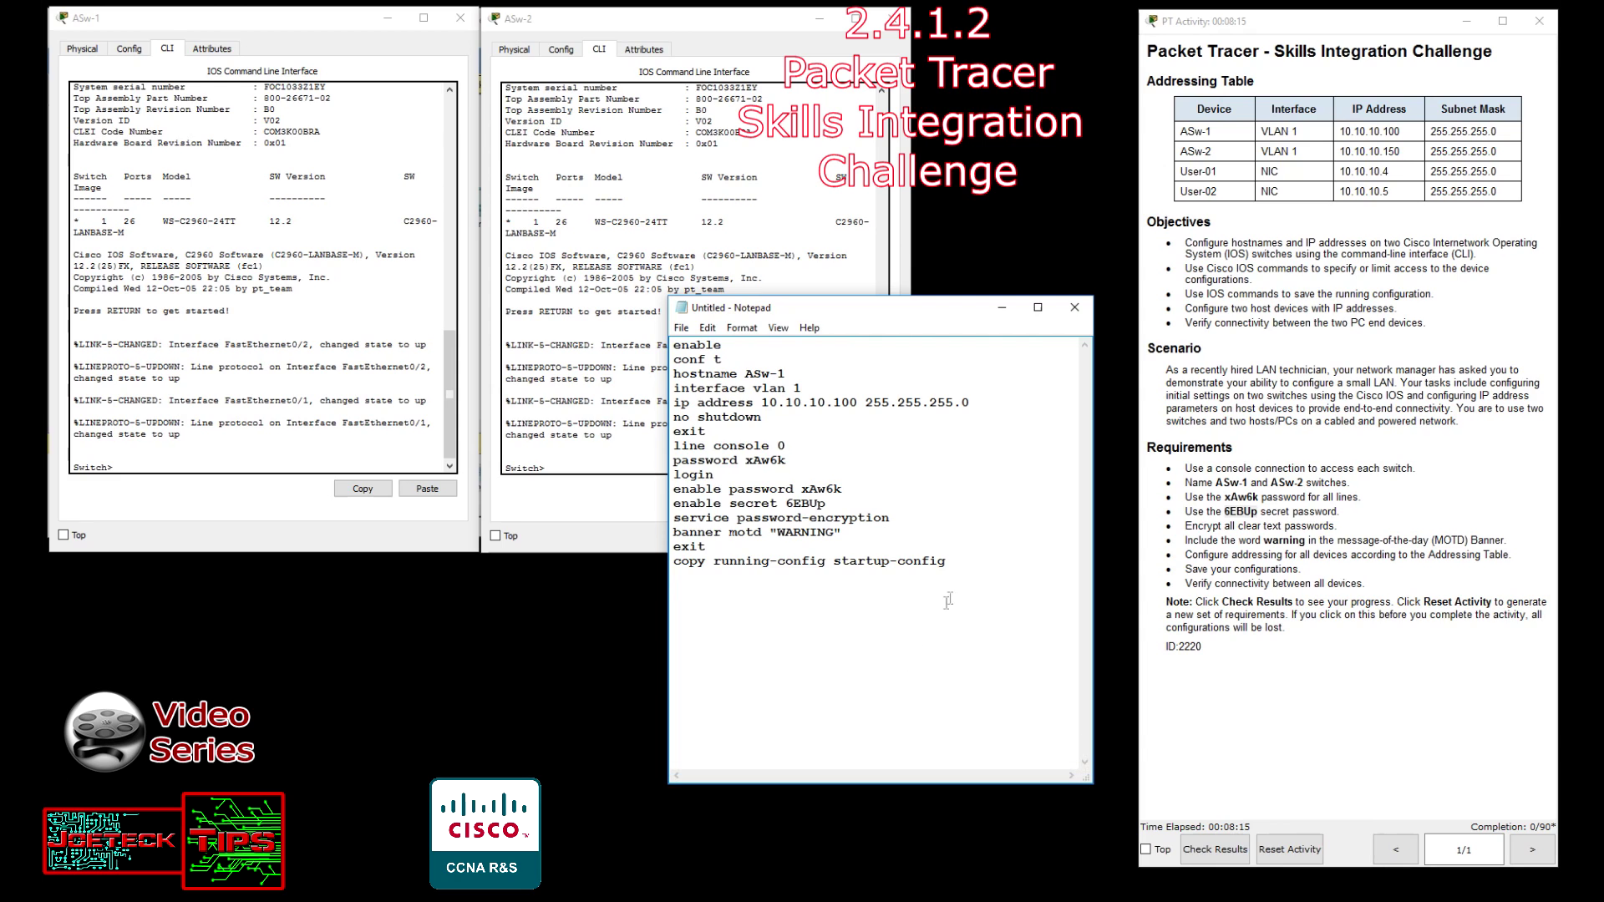
{"action": "left_click_drag", "start_coordinate": [959, 564], "coordinate": [581, 301]}
{"action": "right_click", "coordinate": [740, 389]}
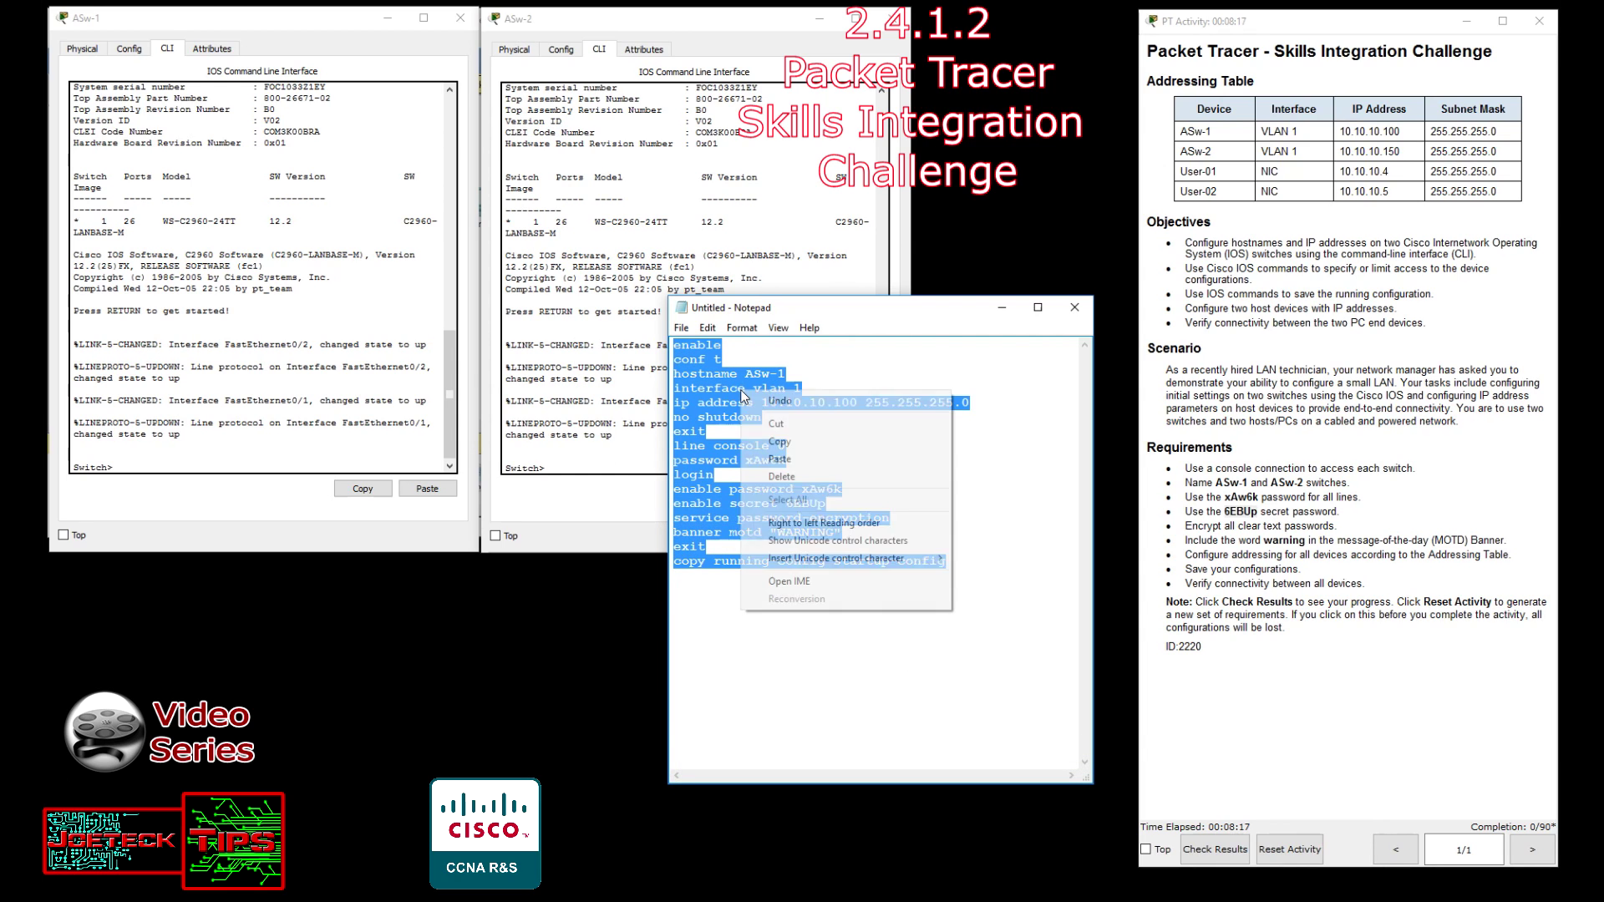
{"action": "left_click", "coordinate": [807, 446]}
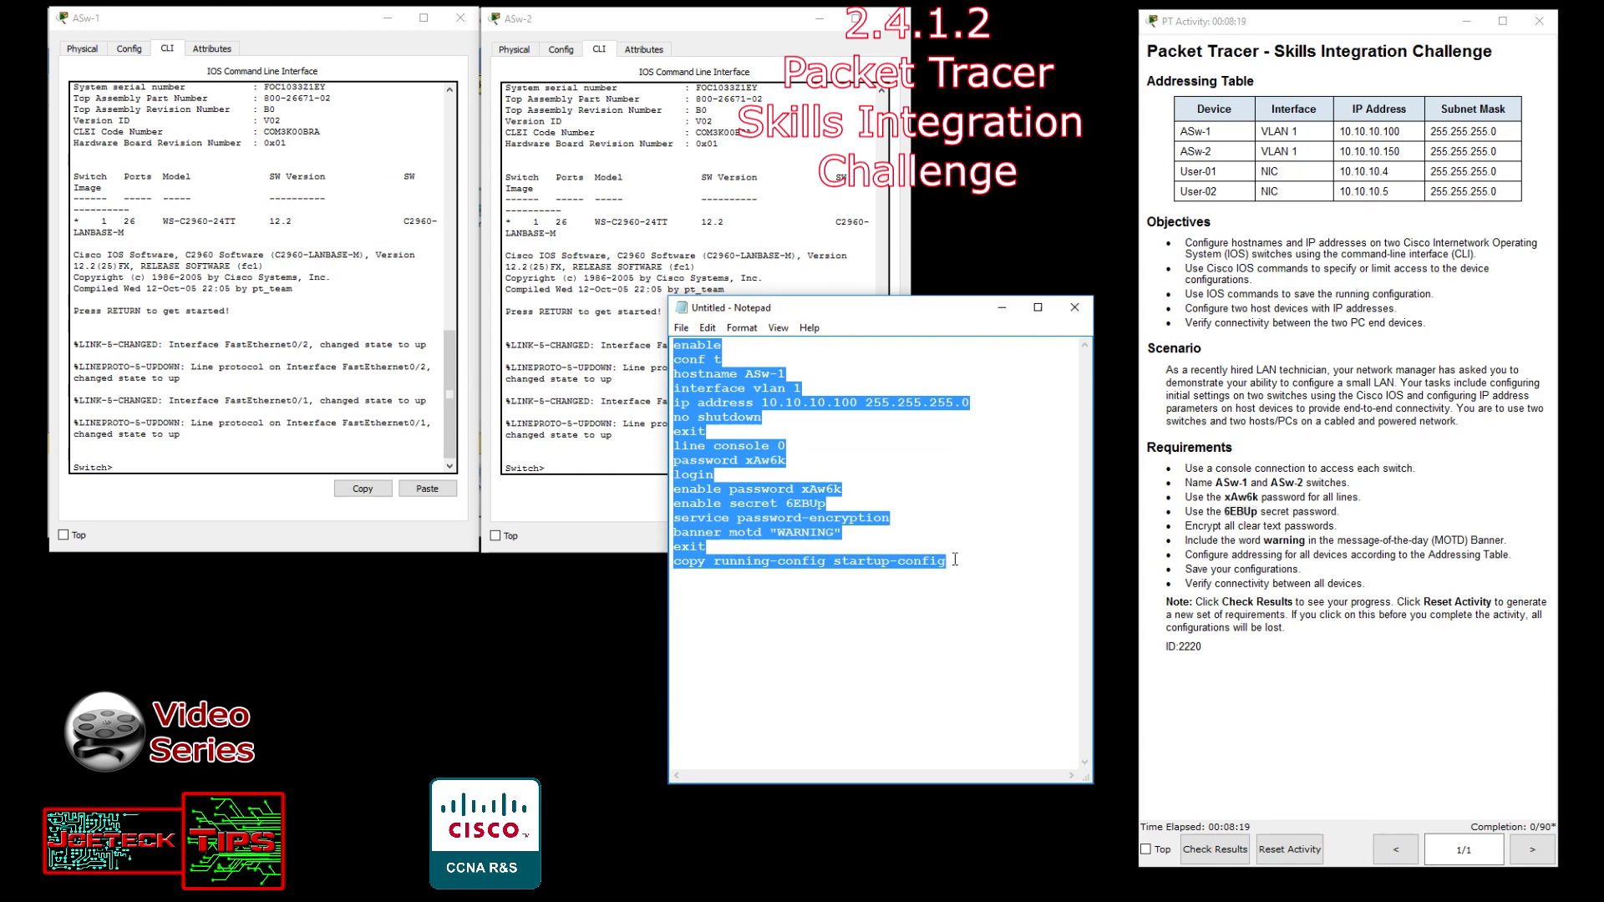
{"action": "left_click", "coordinate": [920, 600]}
{"action": "type", "text": "---------------------"}
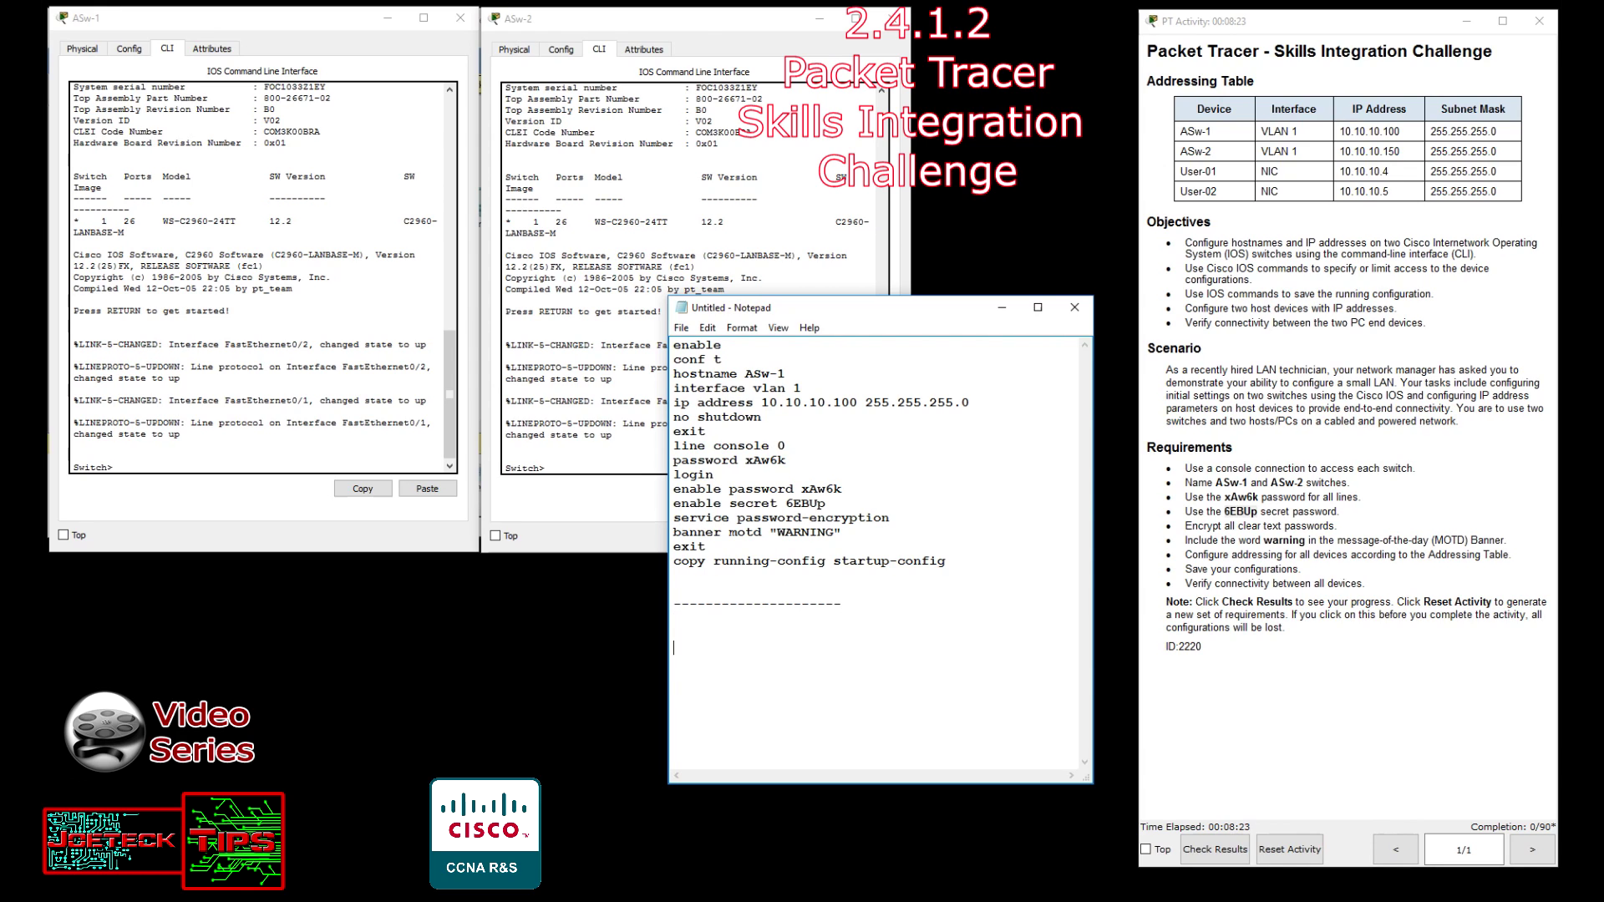
{"action": "key", "text": "ctrl+v"}
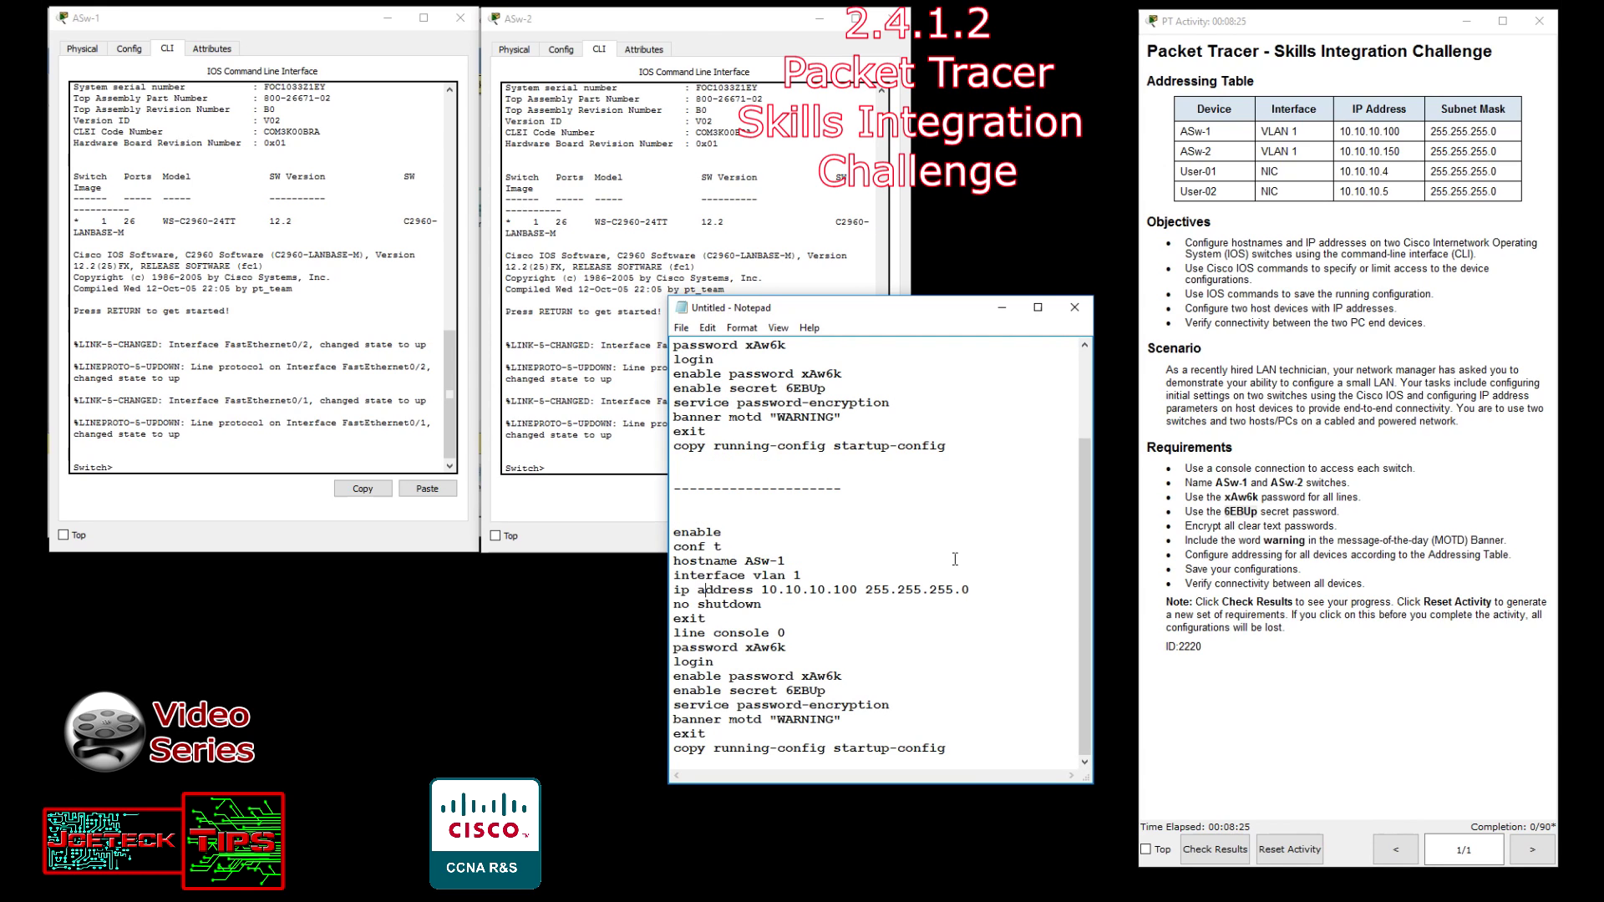
Change the copy's hostname to ASw-2 and its address to 10.10.10.150.
{"action": "key", "text": "BackSpace"}
{"action": "type", "text": "2"}
{"action": "key", "text": "BackSpace"}
{"action": "type", "text": "5"}
{"action": "left_click_drag", "start_coordinate": [960, 451], "coordinate": [621, 268]}
Paste the ASw-1 commands into the ASw-1 console and confirm saving to startup-config.
{"action": "left_click", "coordinate": [729, 387]}
{"action": "left_click_drag", "start_coordinate": [674, 344], "coordinate": [974, 563]}
{"action": "right_click", "coordinate": [905, 568]}
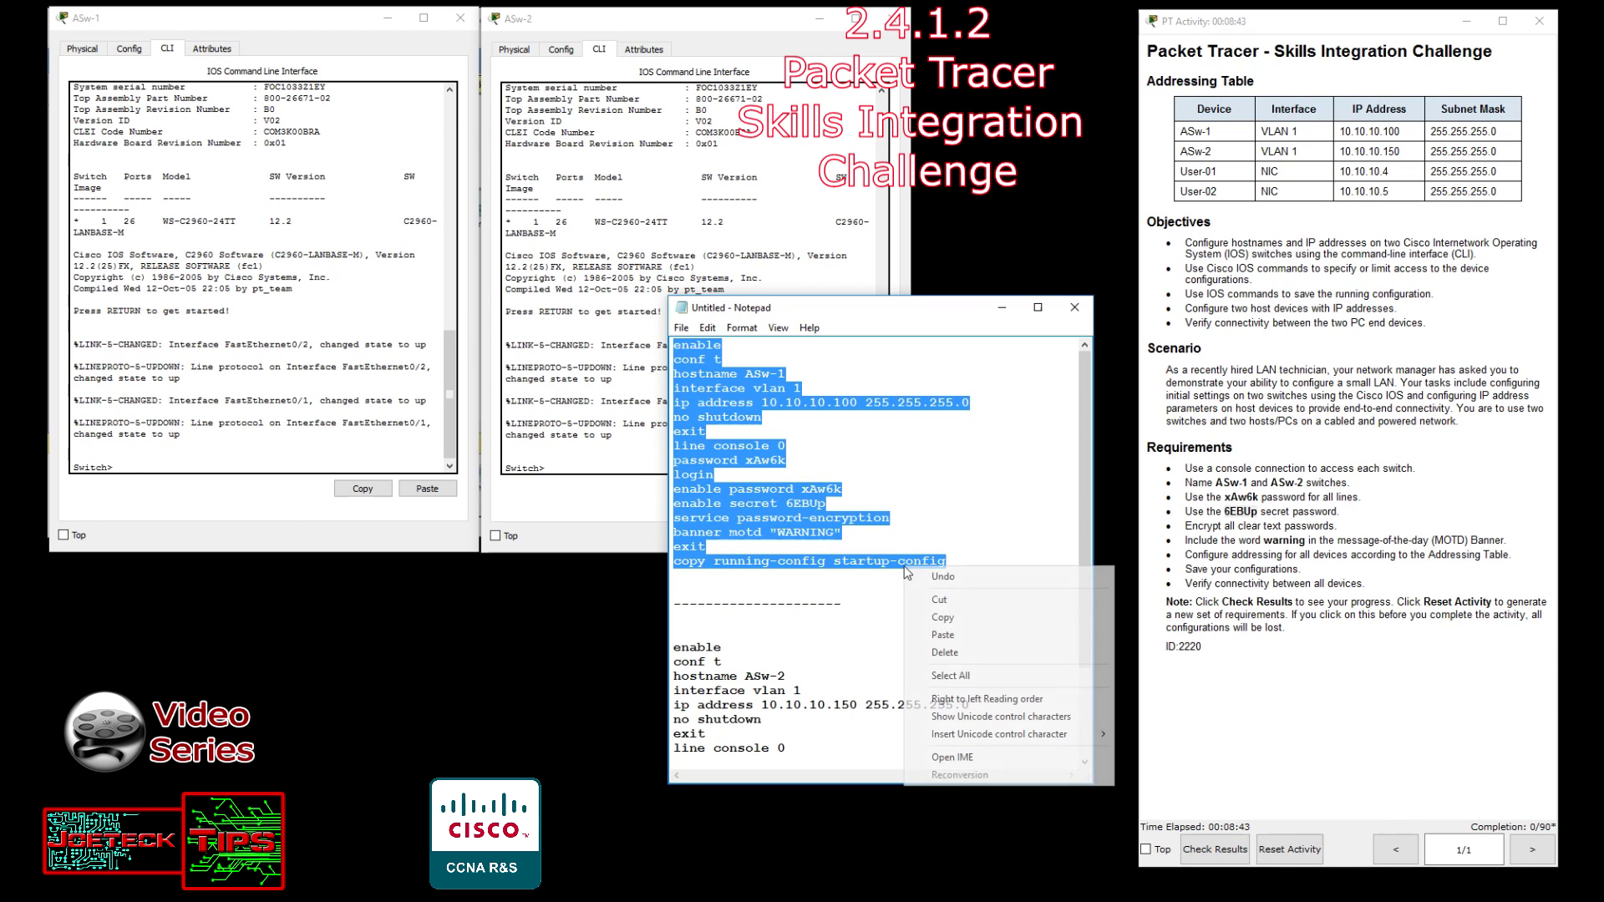
{"action": "left_click", "coordinate": [961, 618]}
{"action": "left_click", "coordinate": [150, 465]}
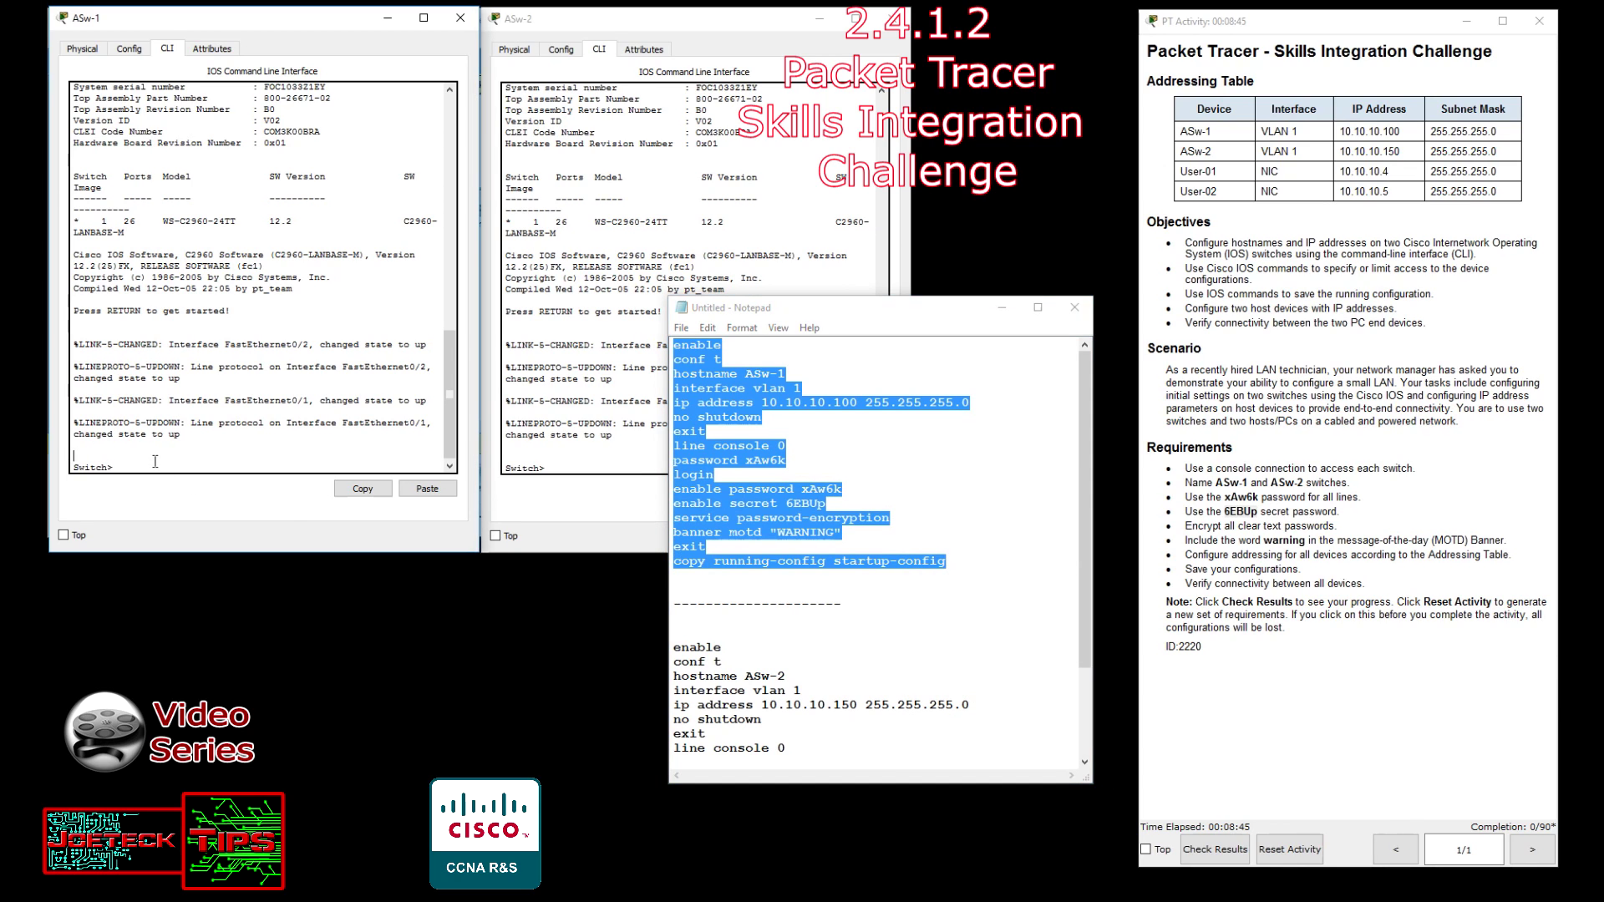
{"action": "right_click", "coordinate": [146, 466]}
{"action": "left_click", "coordinate": [207, 493]}
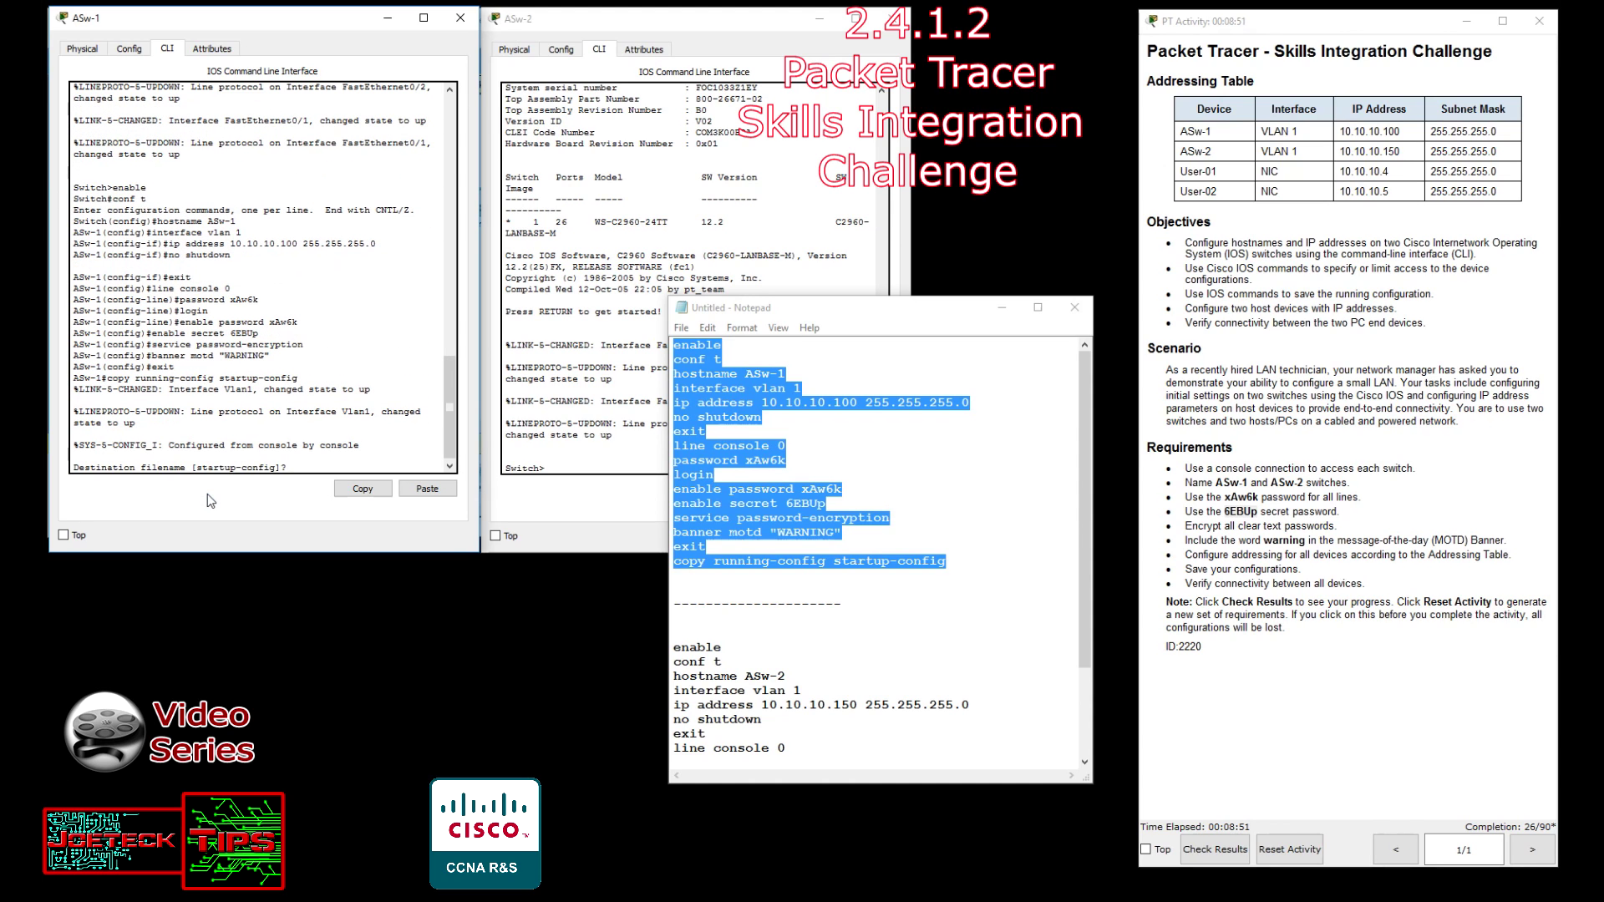
{"action": "key", "text": "Return"}
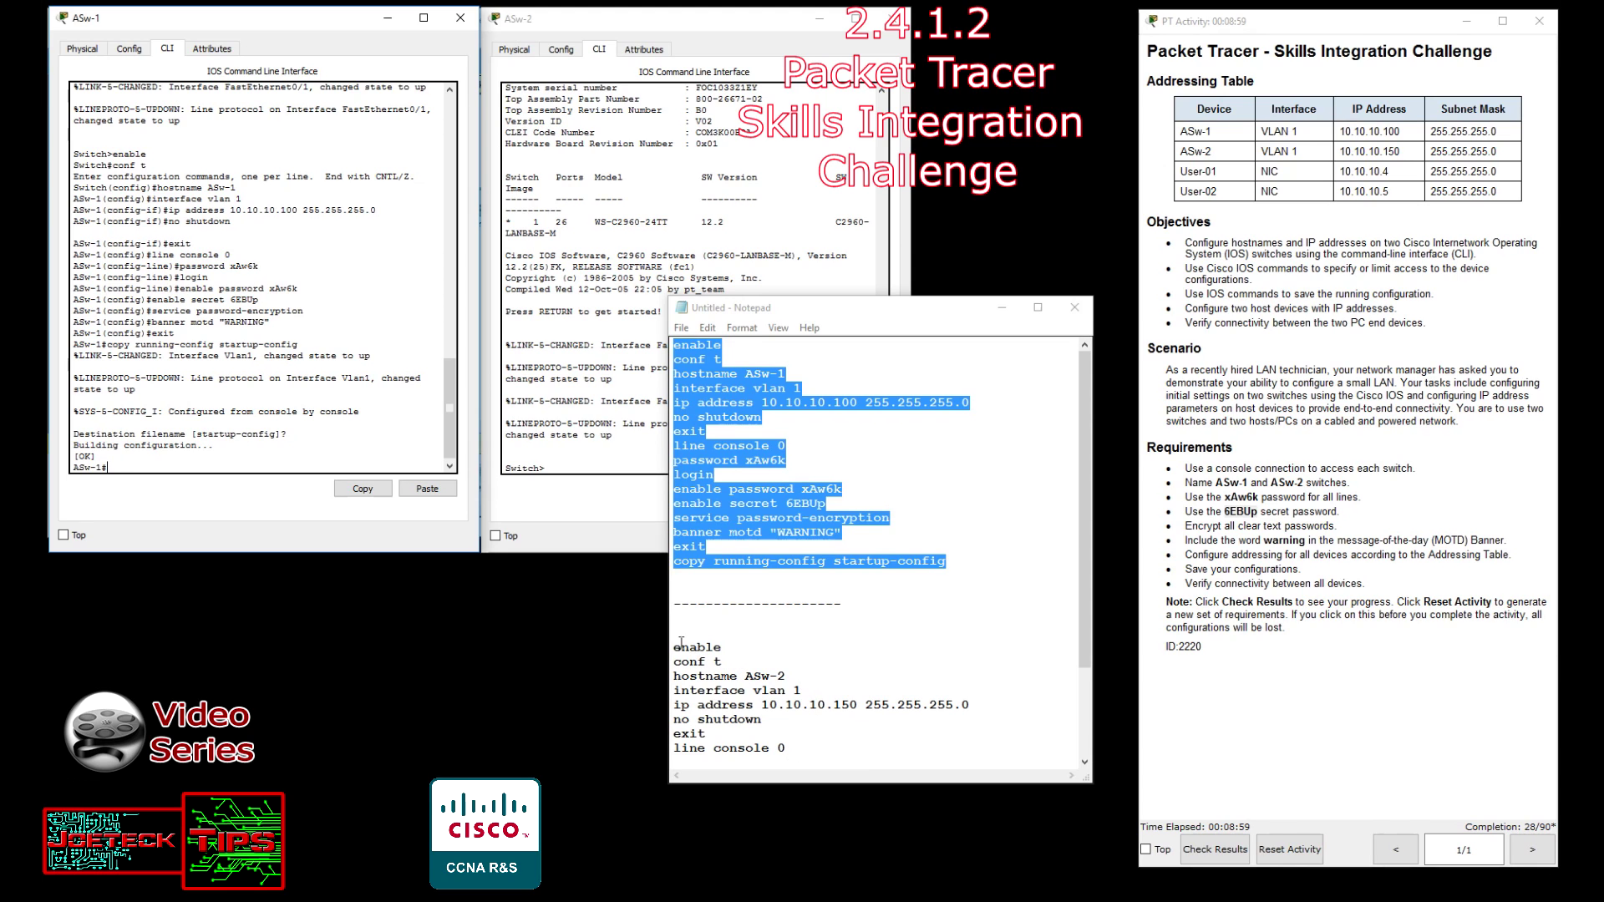
Paste the ASw-2 commands into the ASw-2 console and confirm saving to startup-config.
{"action": "left_click_drag", "start_coordinate": [675, 648], "coordinate": [888, 738]}
{"action": "right_click", "coordinate": [887, 739]}
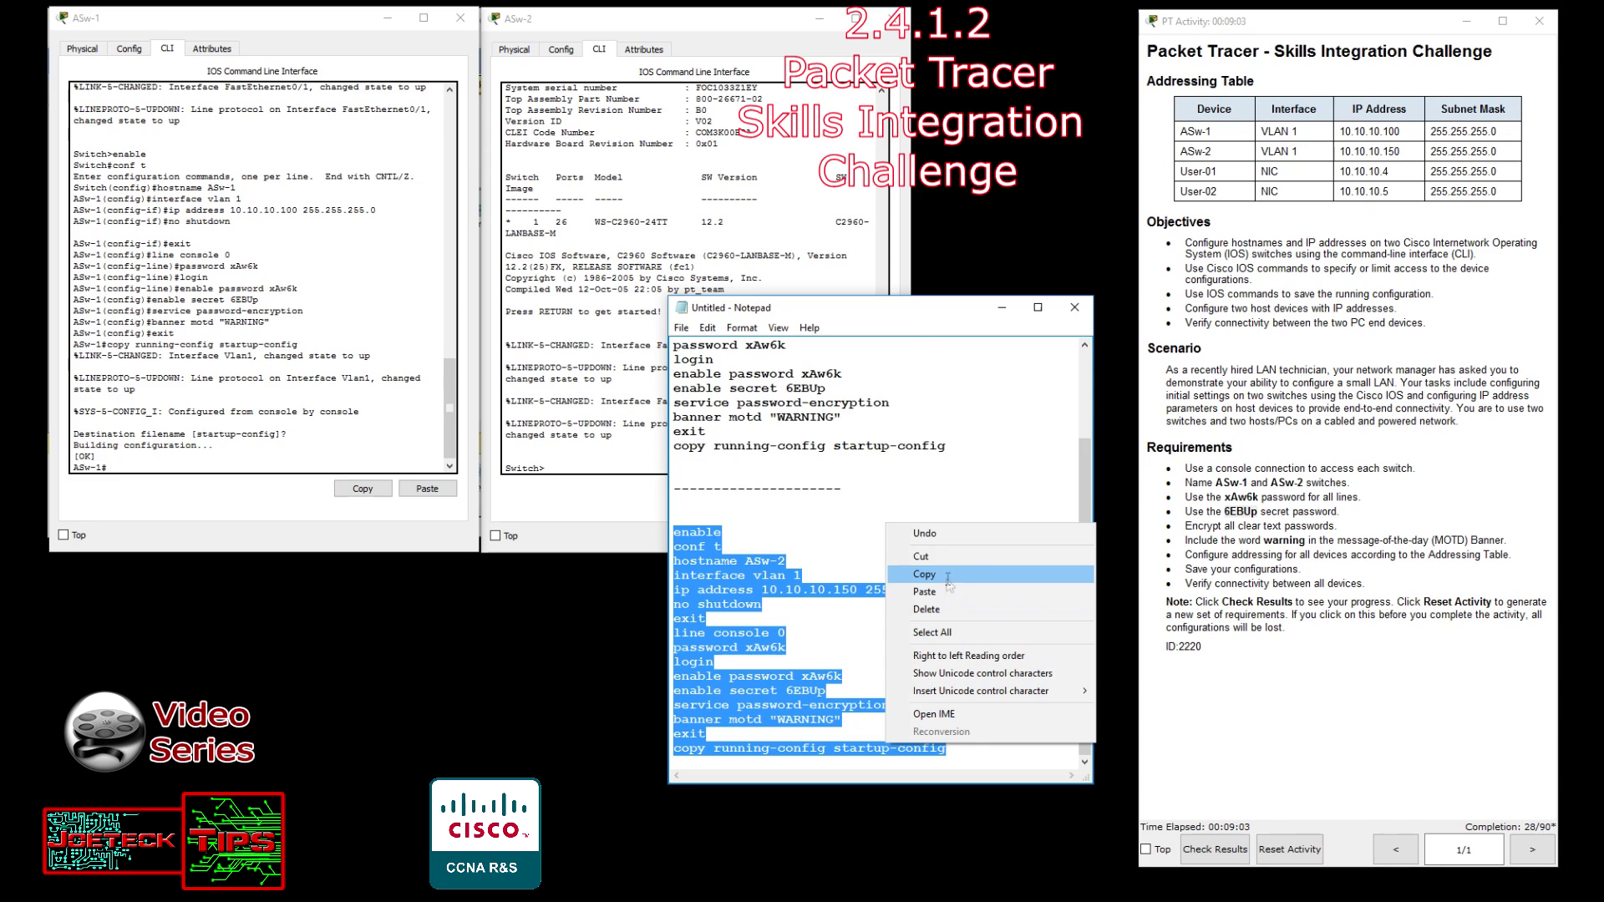
{"action": "left_click", "coordinate": [919, 574]}
{"action": "left_click", "coordinate": [608, 456]}
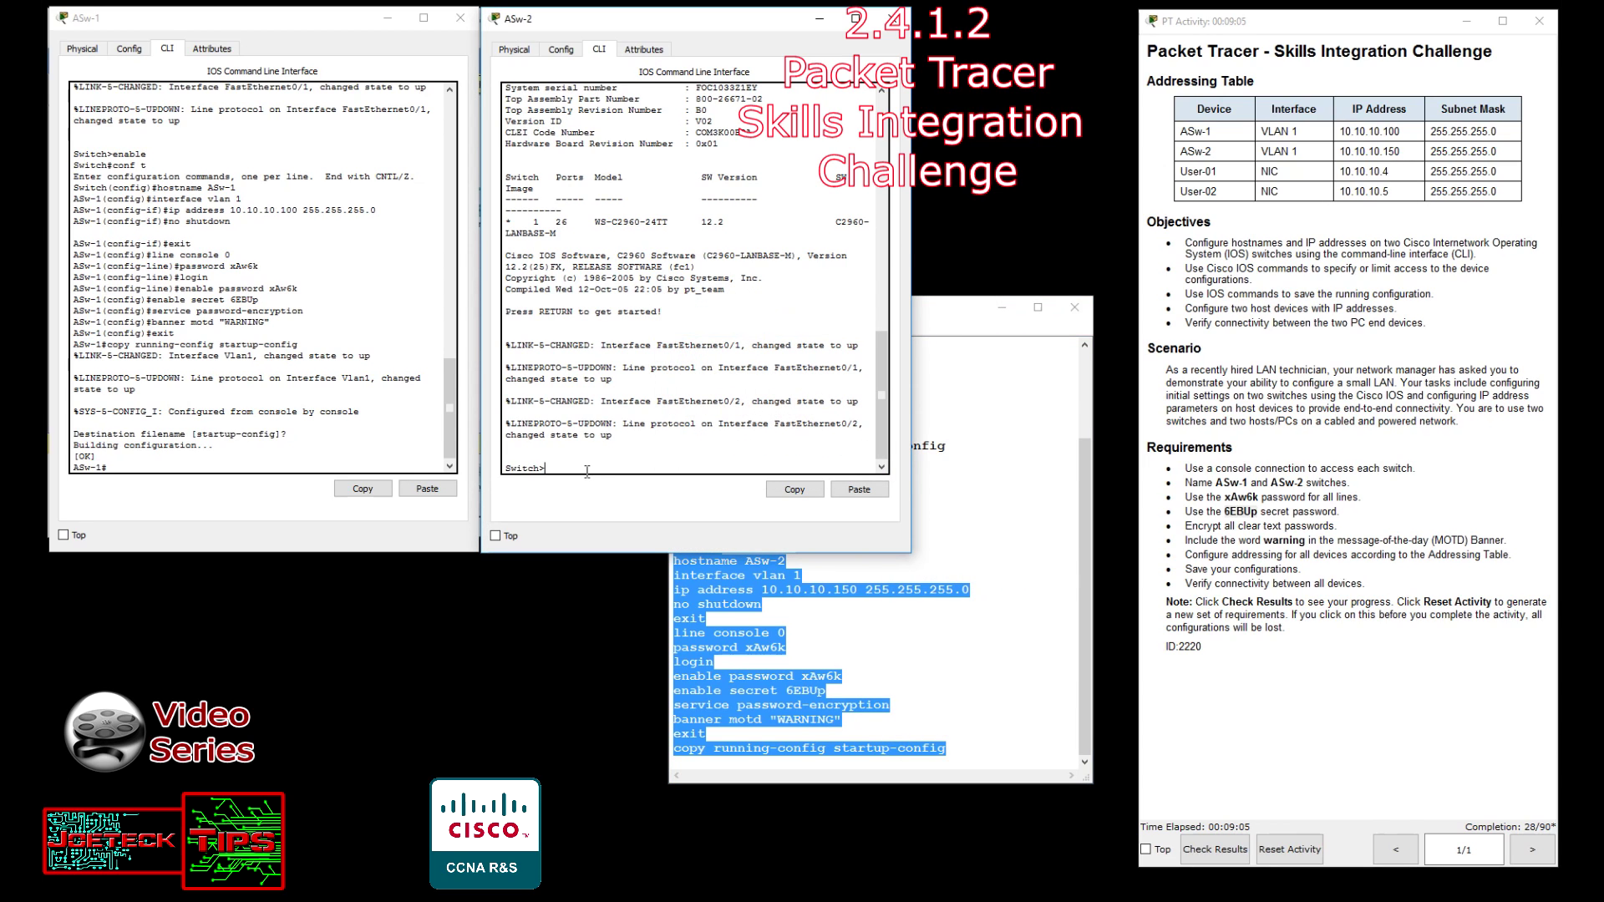
{"action": "right_click", "coordinate": [588, 472]}
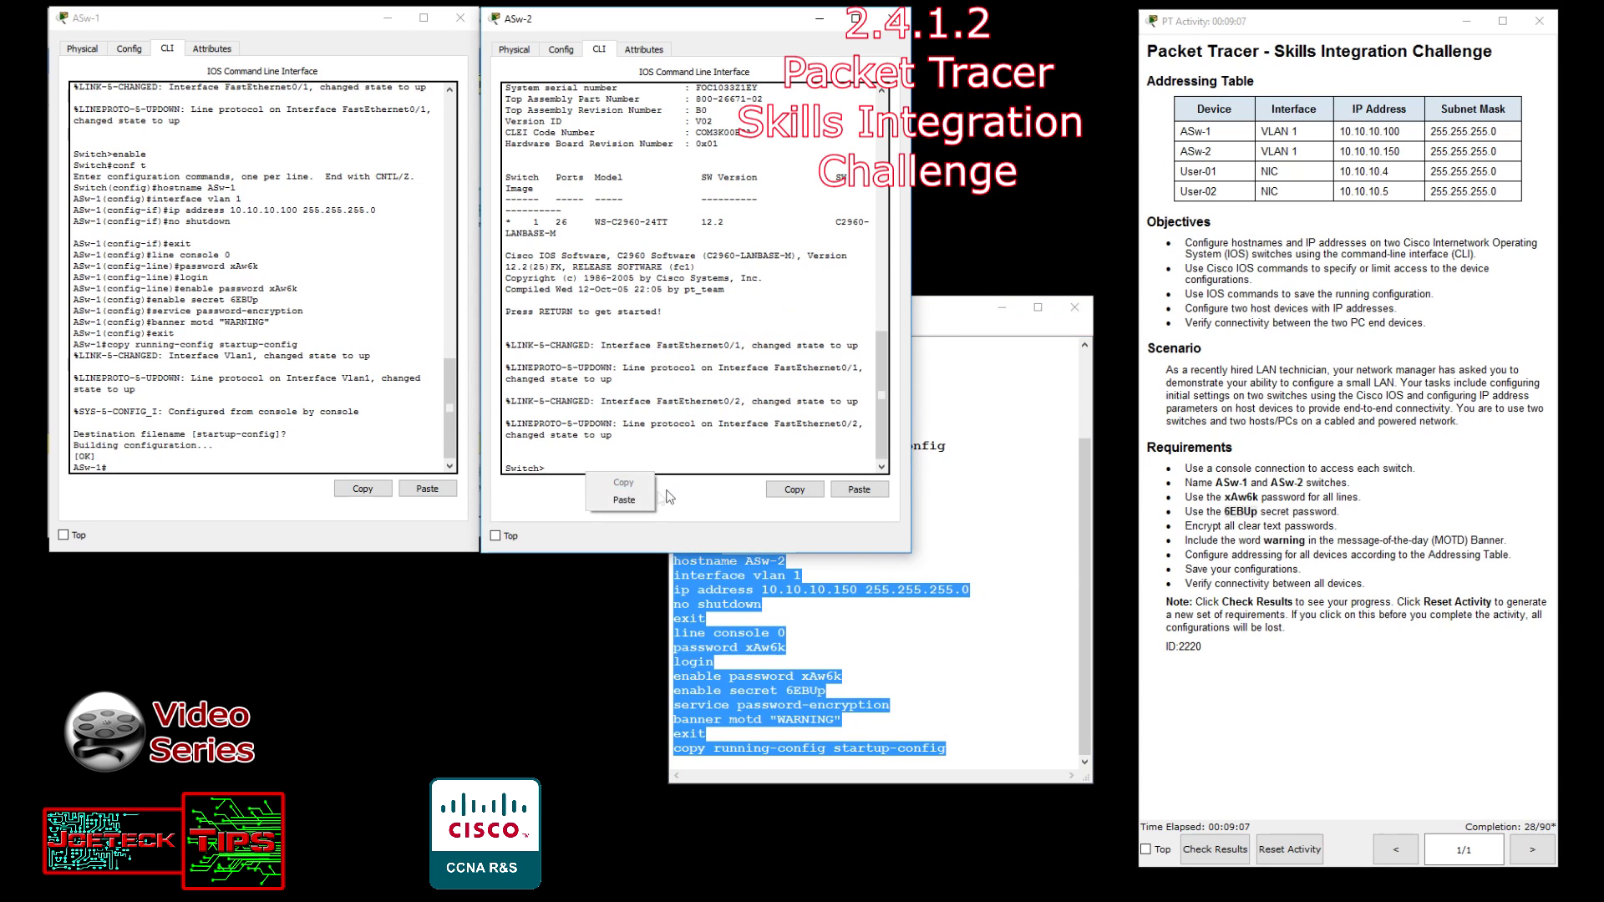
{"action": "left_click", "coordinate": [635, 501]}
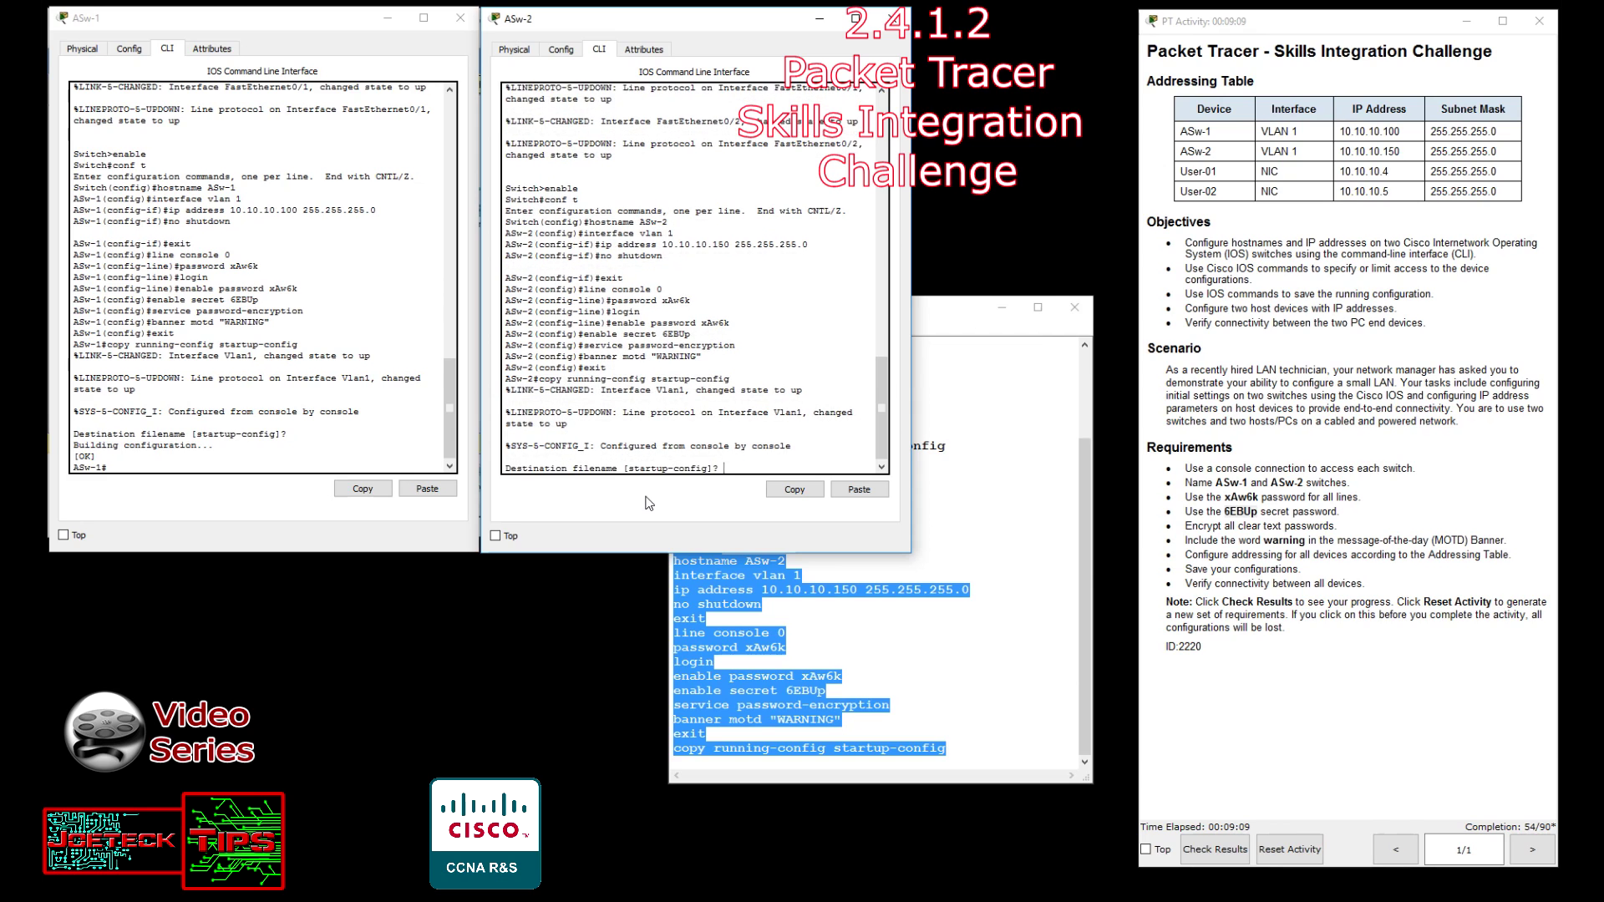
{"action": "key", "text": "Return"}
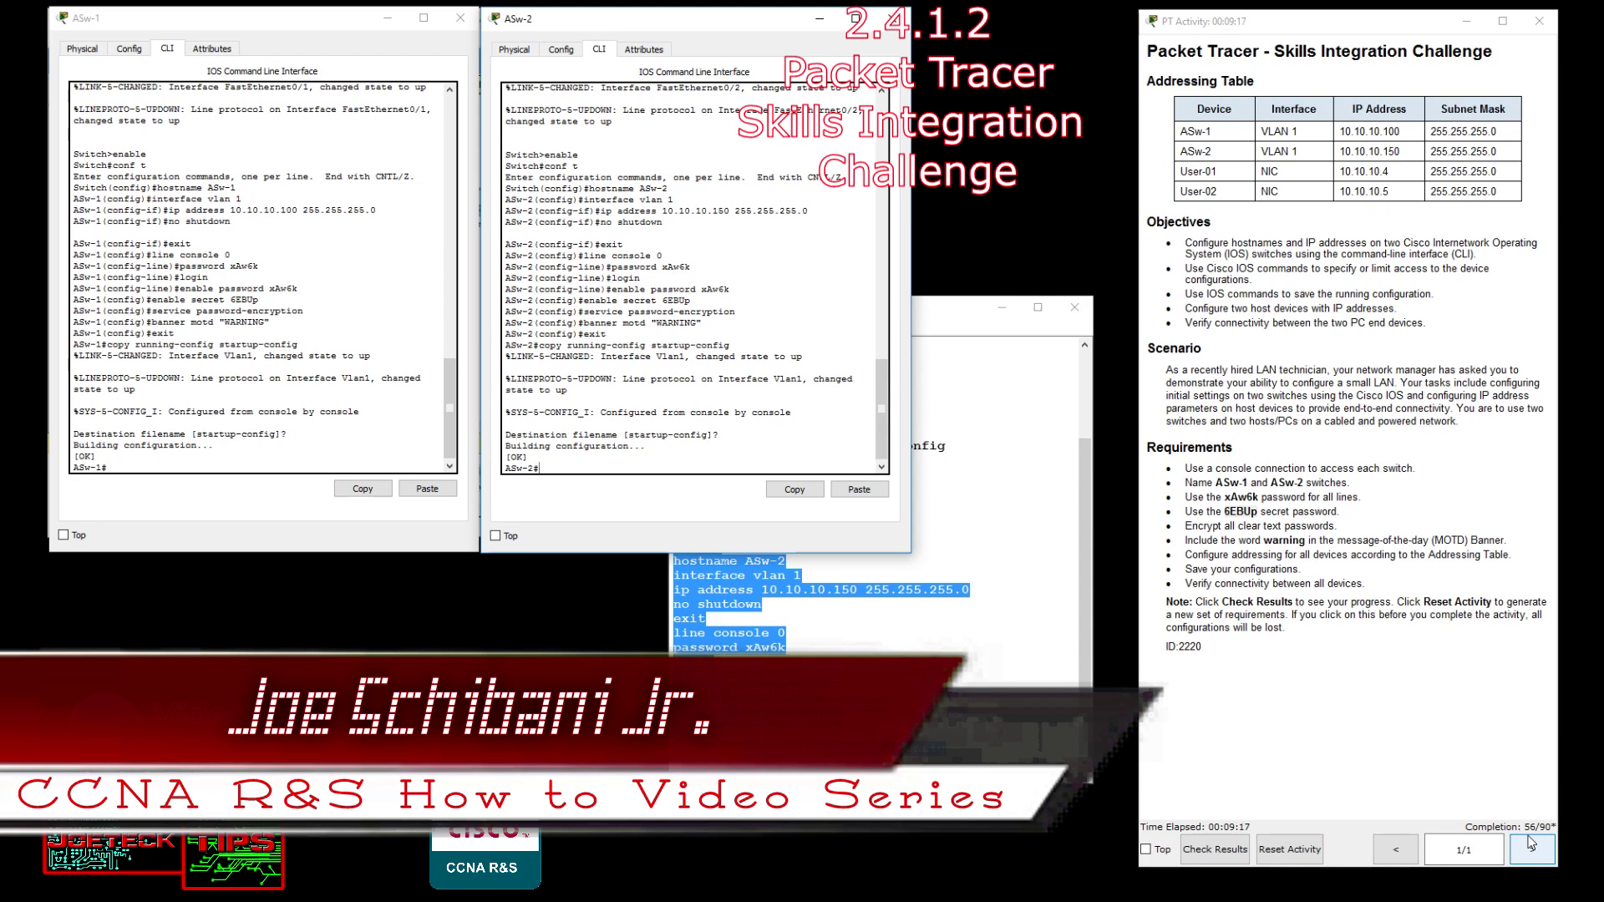
Minimize both switch consoles to return to the network topology.
{"action": "left_click", "coordinate": [1017, 637]}
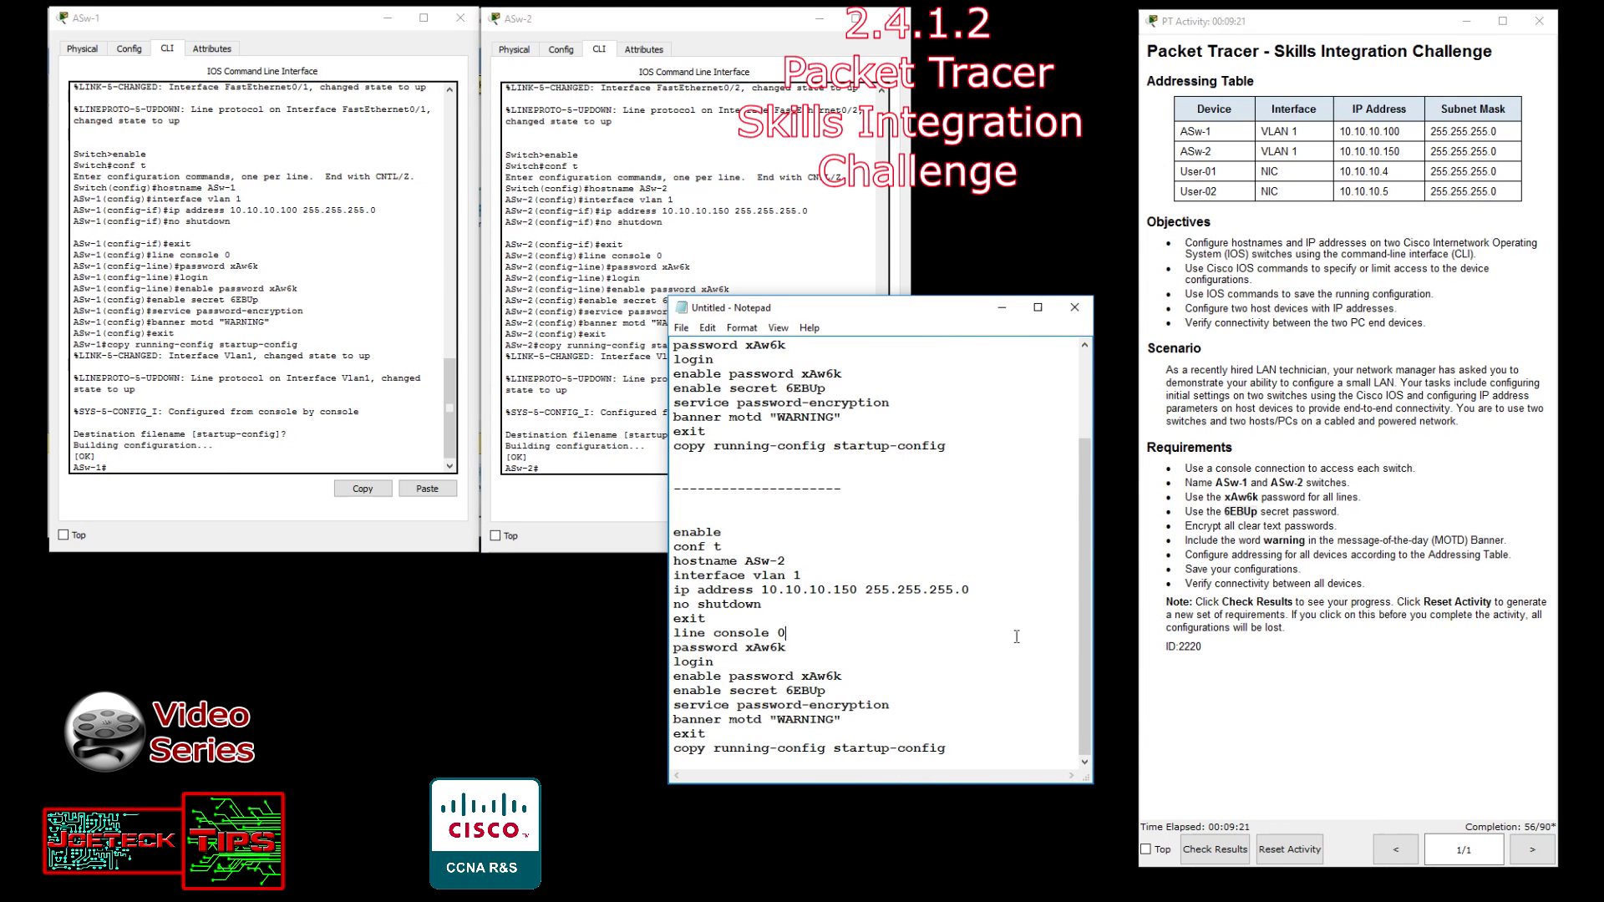
{"action": "left_click", "coordinate": [828, 25]}
{"action": "left_click", "coordinate": [388, 17]}
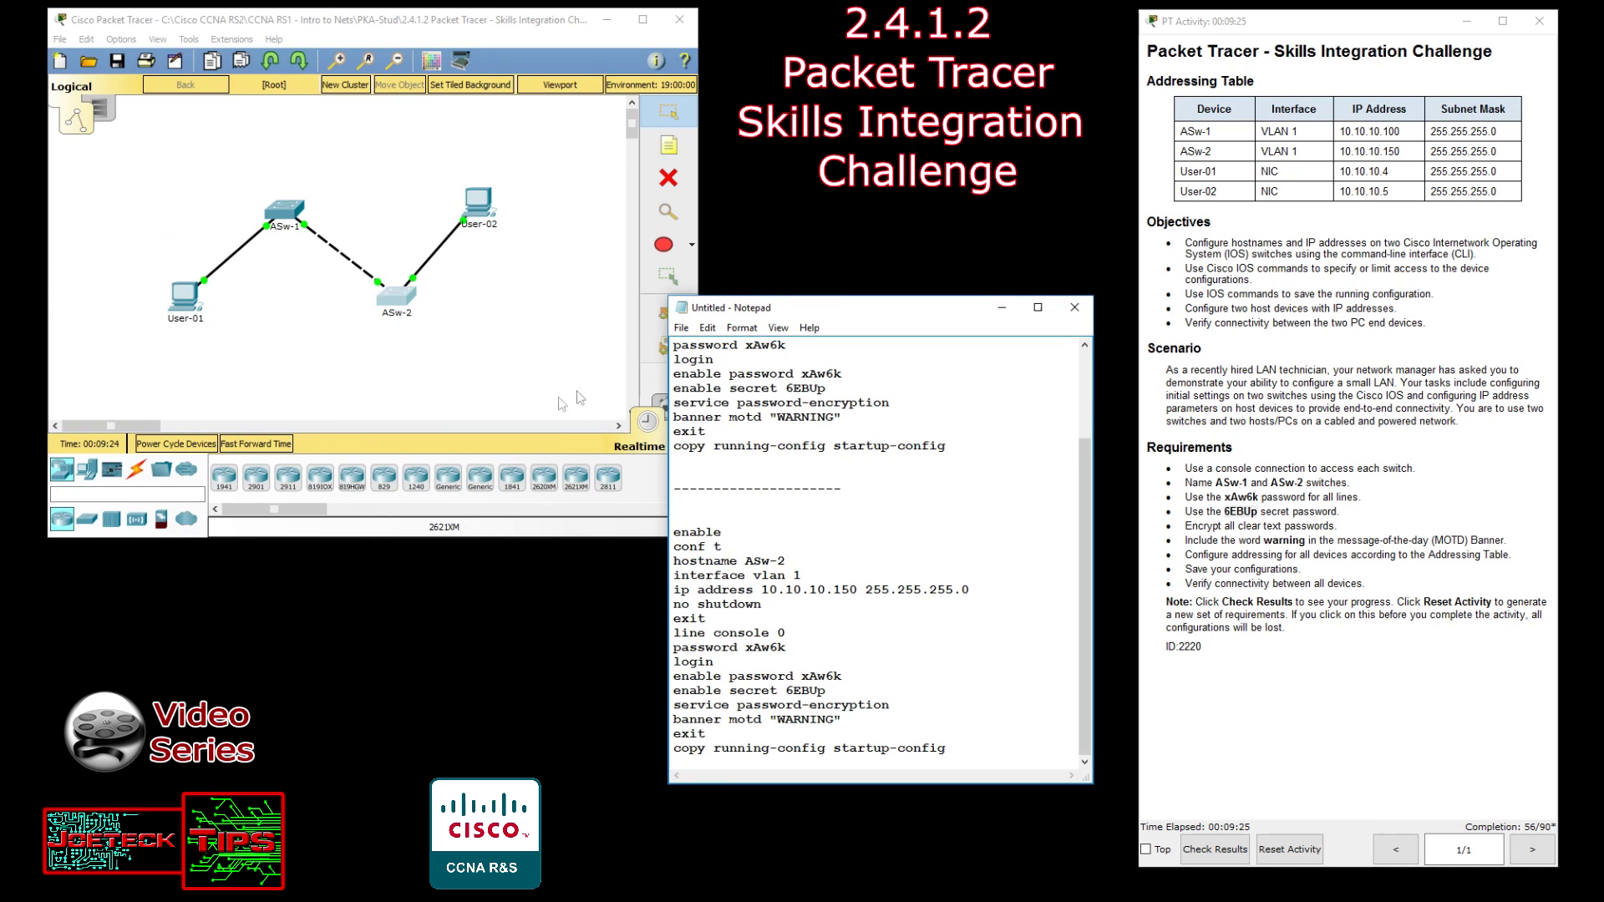
{"action": "left_click", "coordinate": [182, 310]}
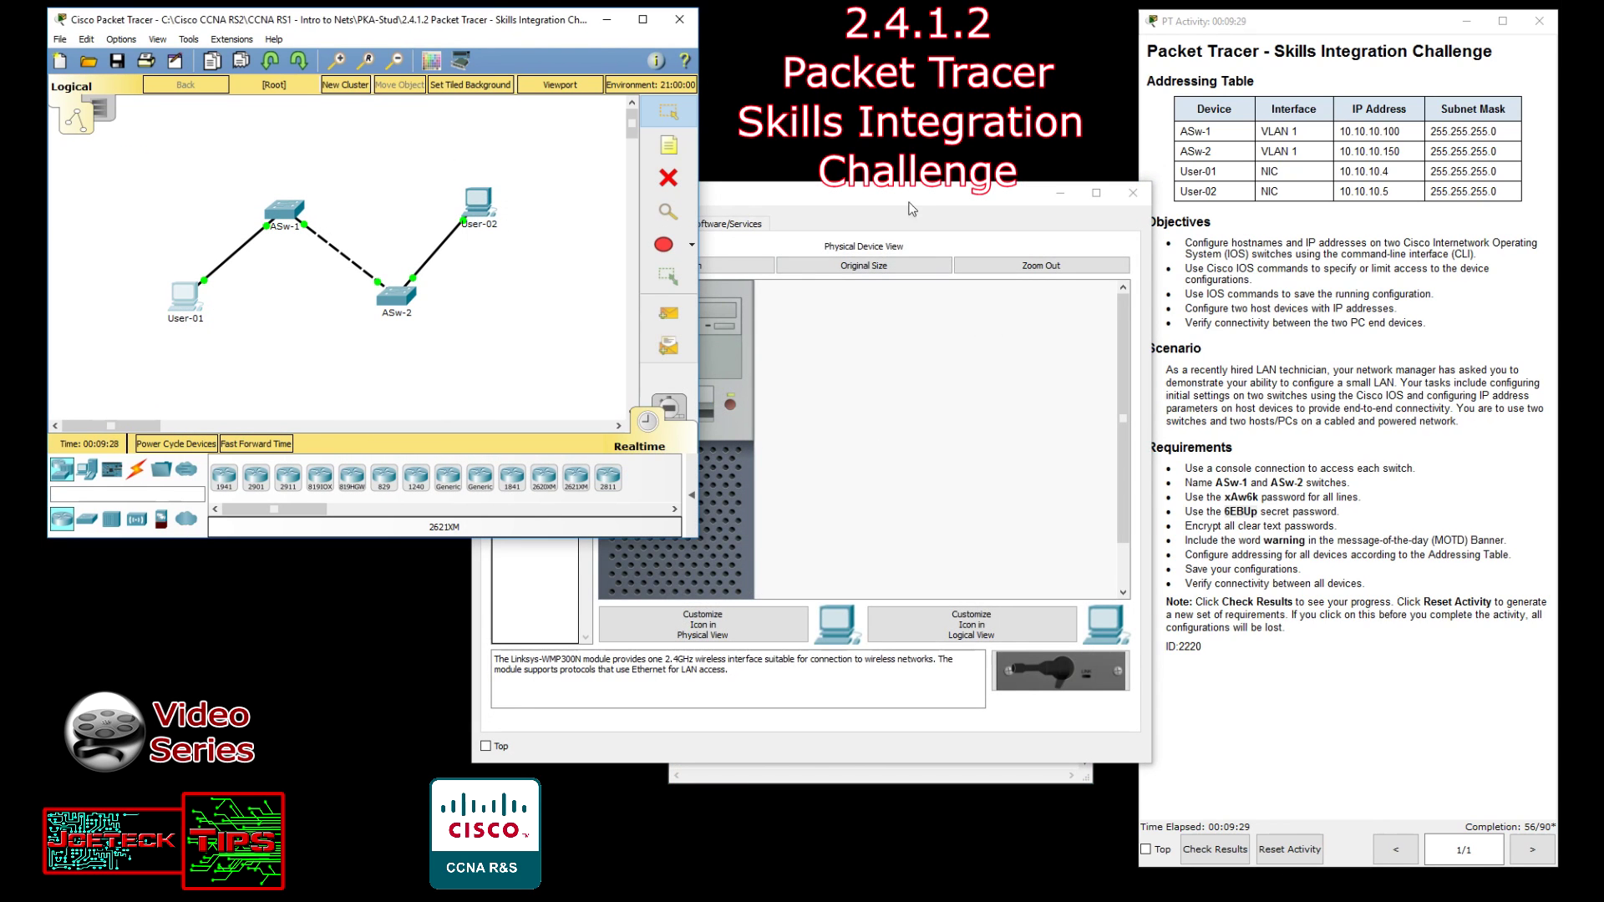
Enter IP 10.10.10.4 and mask 255.255.255.0 in User-01's IP Configuration.
{"action": "left_click_drag", "start_coordinate": [766, 157], "coordinate": [652, 120]}
{"action": "left_click", "coordinate": [353, 143]}
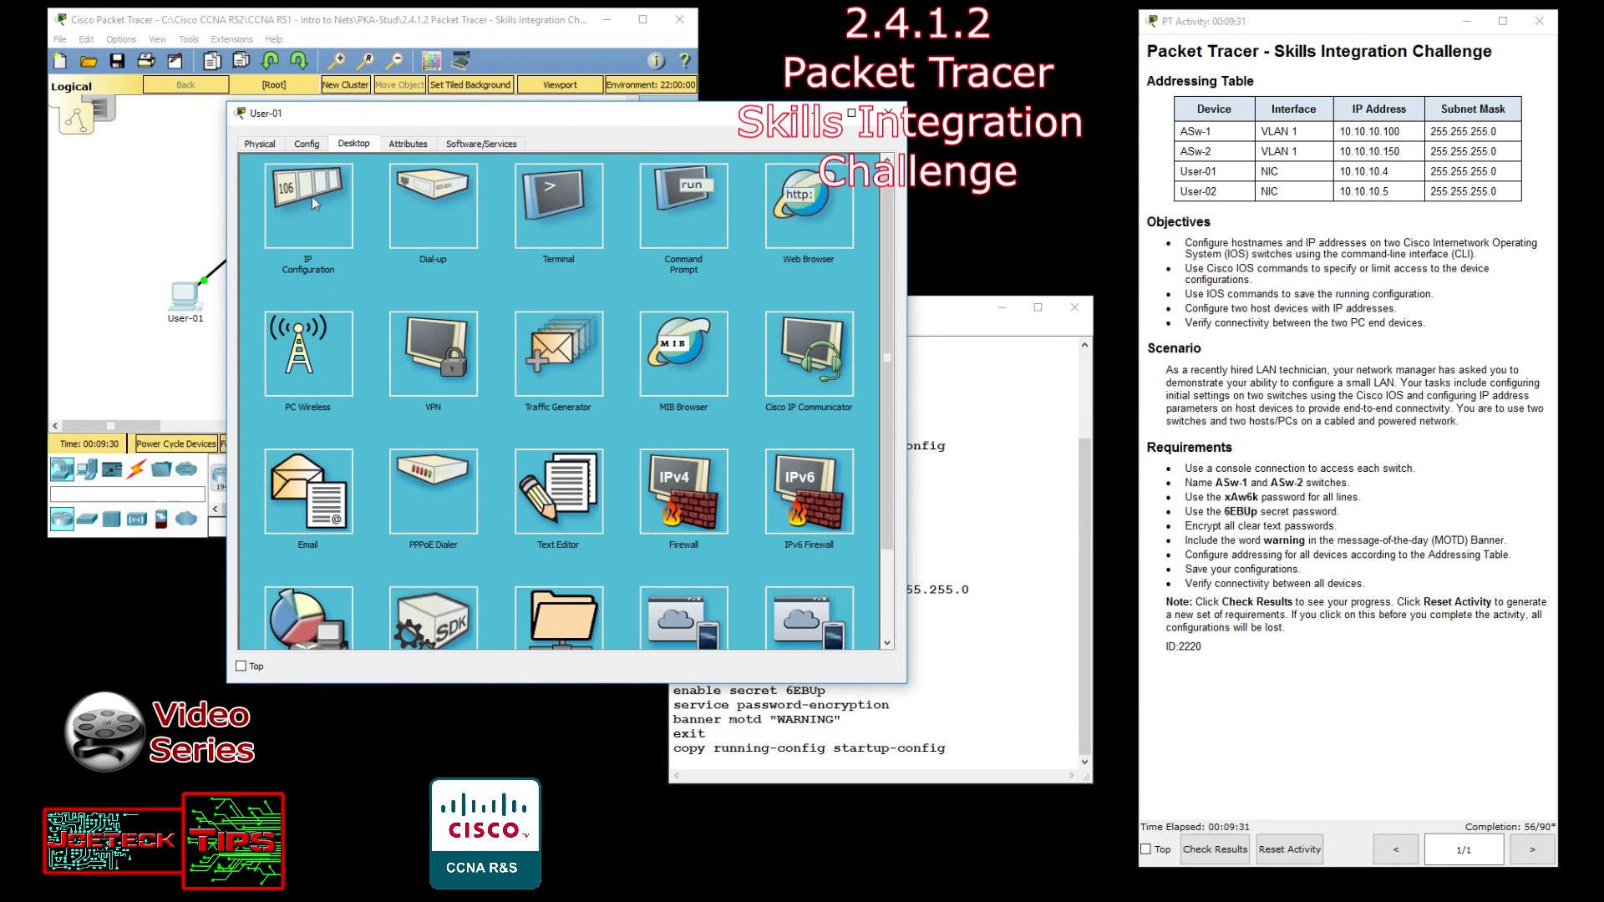
{"action": "left_click", "coordinate": [318, 194]}
{"action": "left_click", "coordinate": [507, 233]}
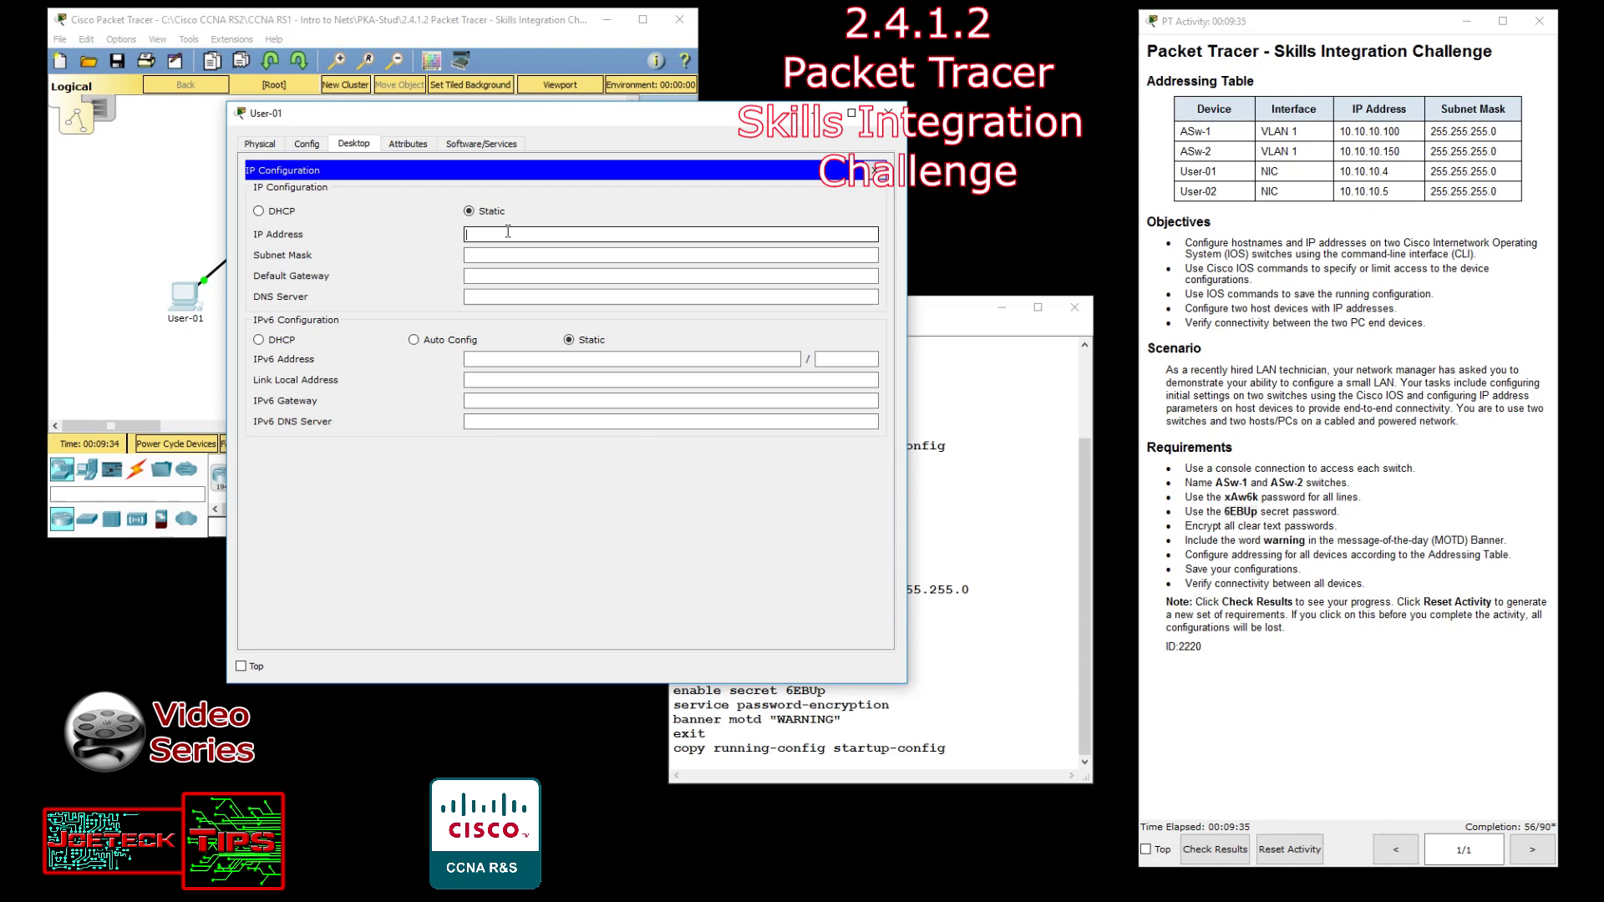
{"action": "type", "text": "10.10.10.4"}
{"action": "key", "text": "Tab"}
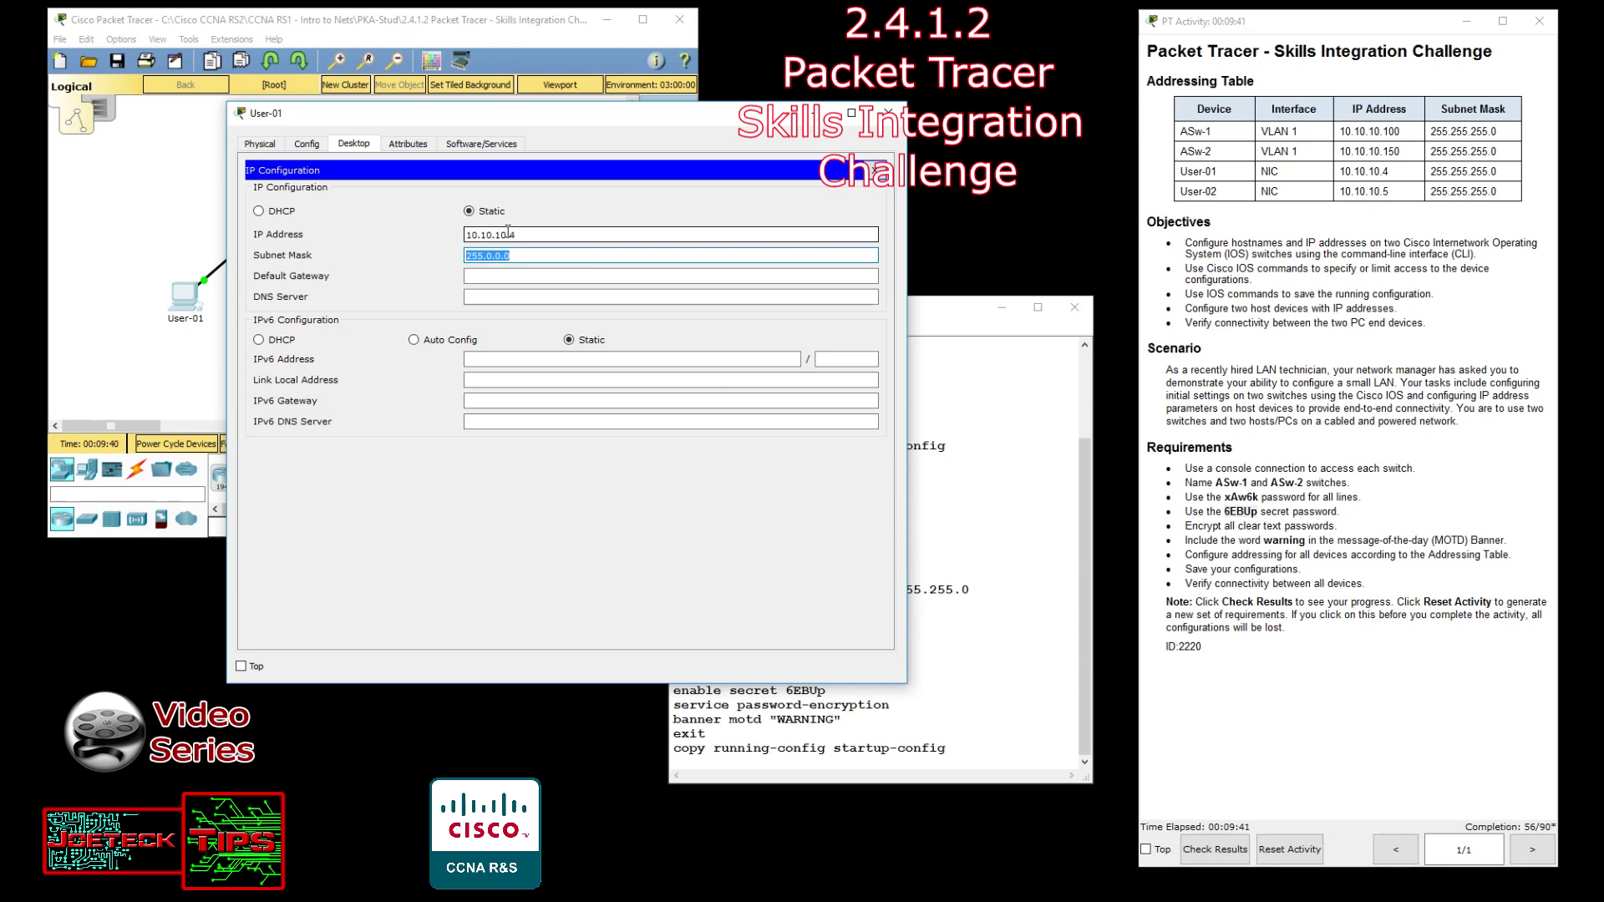
{"action": "type", "text": "2555"}
{"action": "key", "text": "BackSpace"}
{"action": "type", "text": ".255.255.0"}
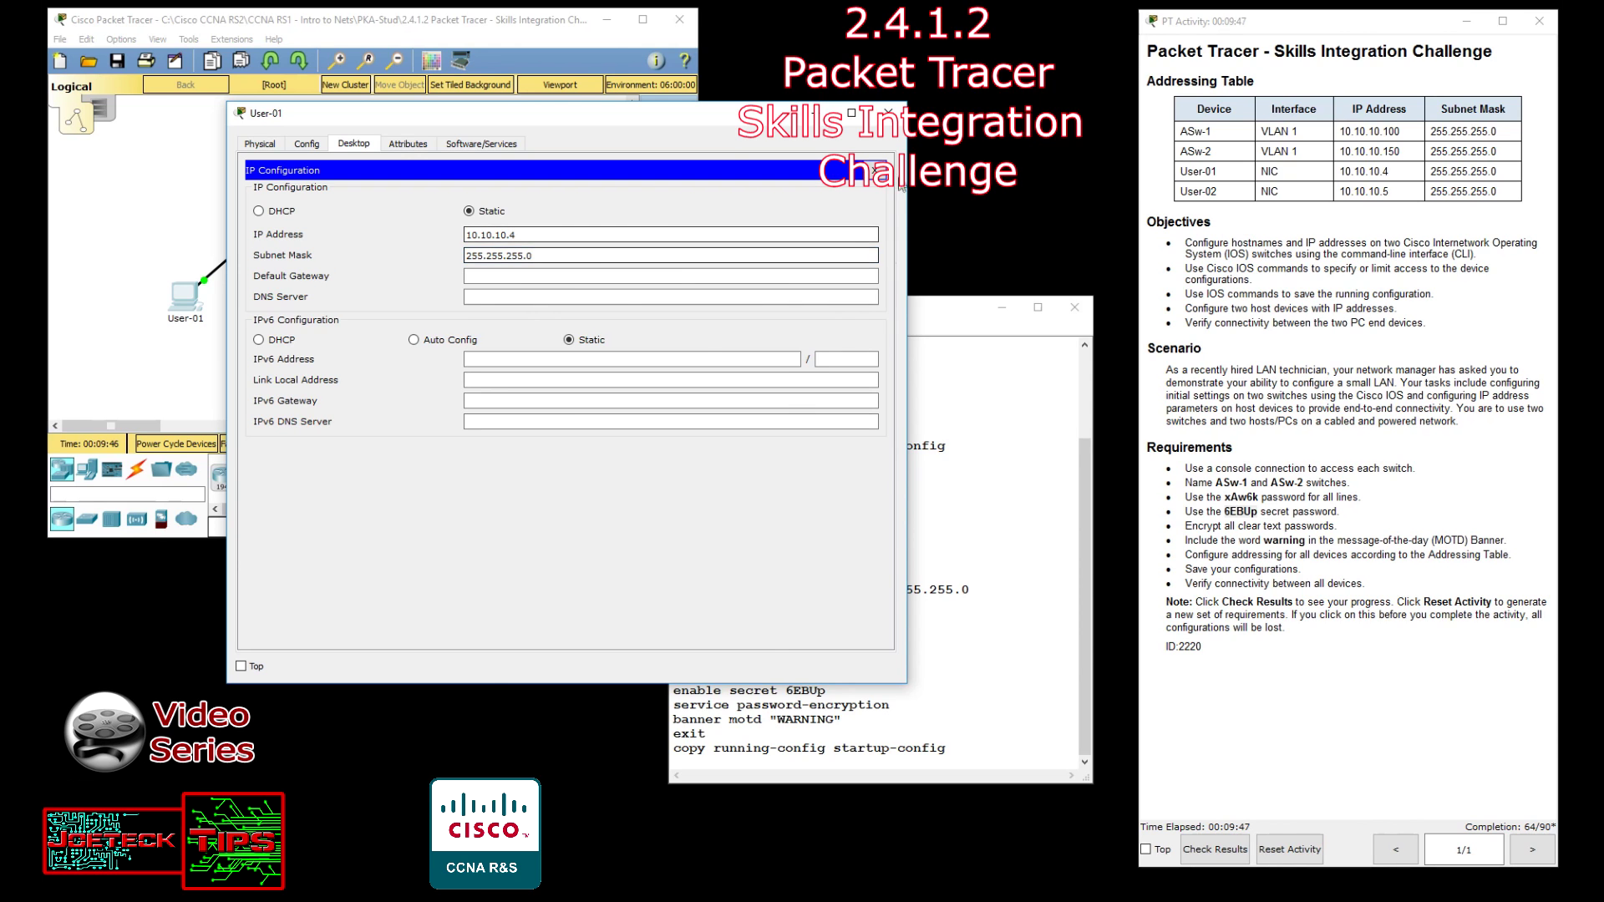
{"action": "left_click", "coordinate": [888, 113]}
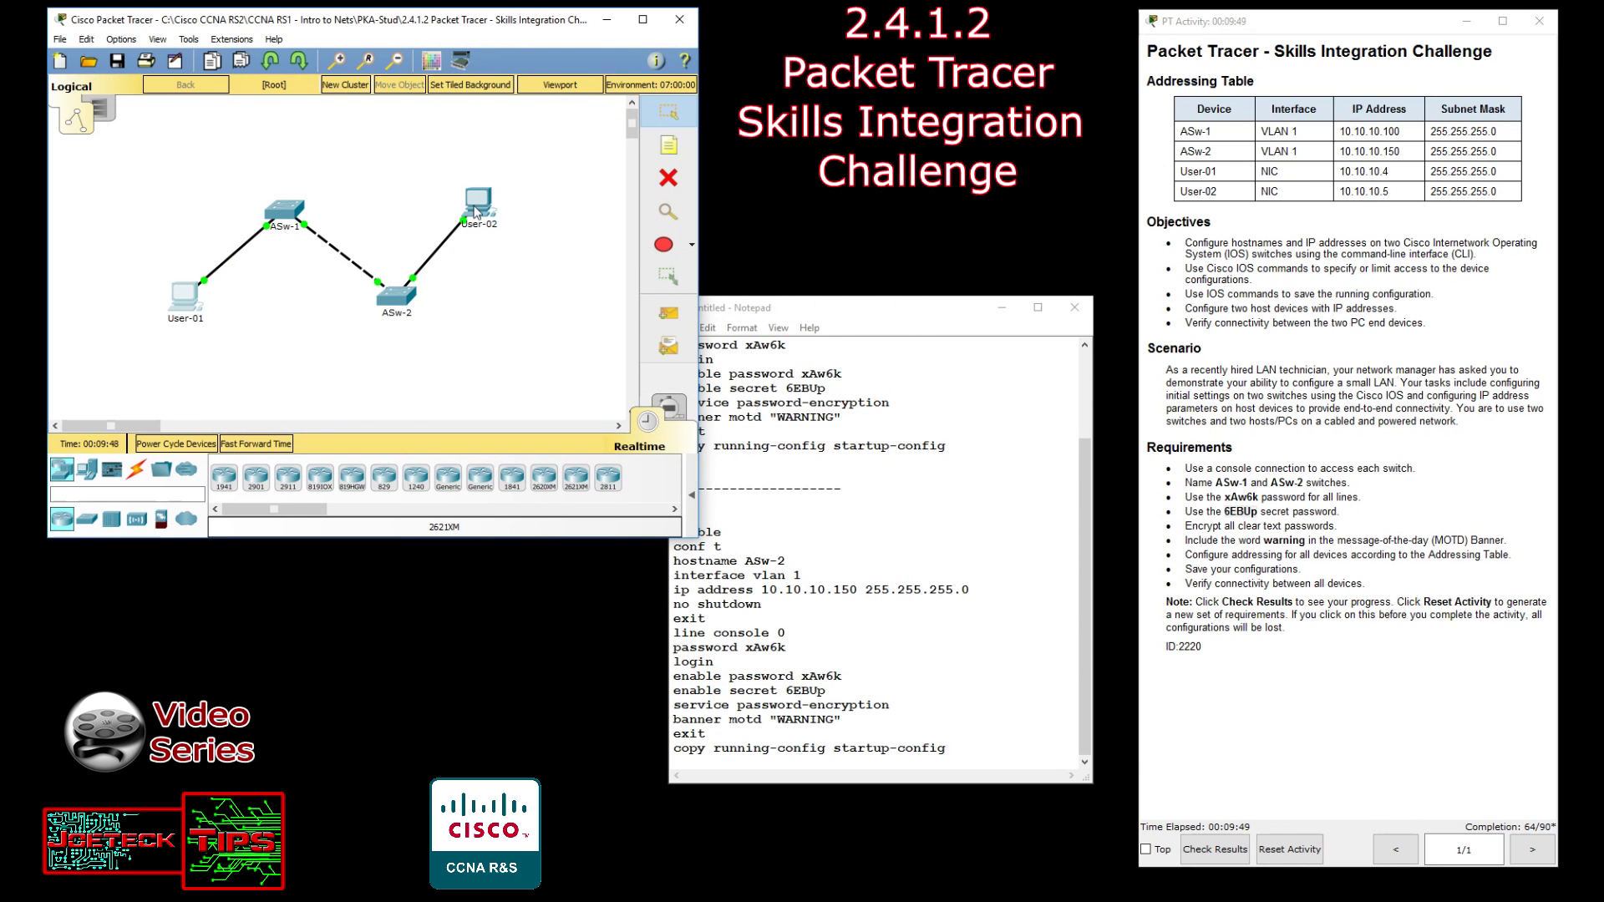
Enter IP 10.10.10.5 and mask 255.255.255.0 in User-02's IP Configuration.
{"action": "left_click", "coordinate": [477, 212]}
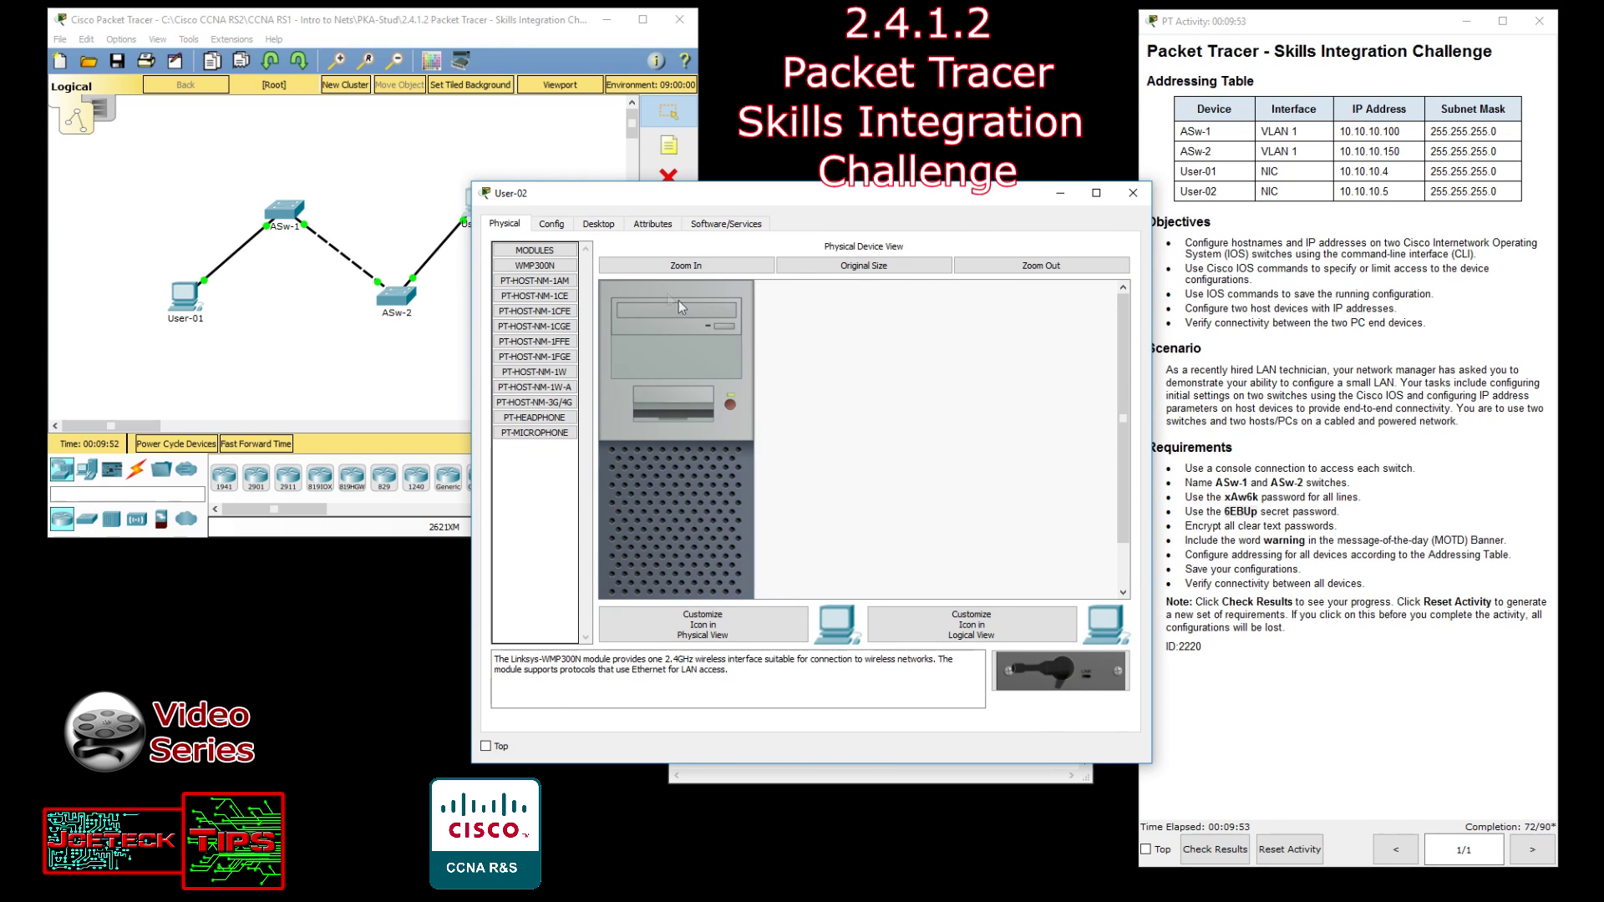
{"action": "left_click", "coordinate": [599, 224]}
{"action": "left_click", "coordinate": [574, 308]}
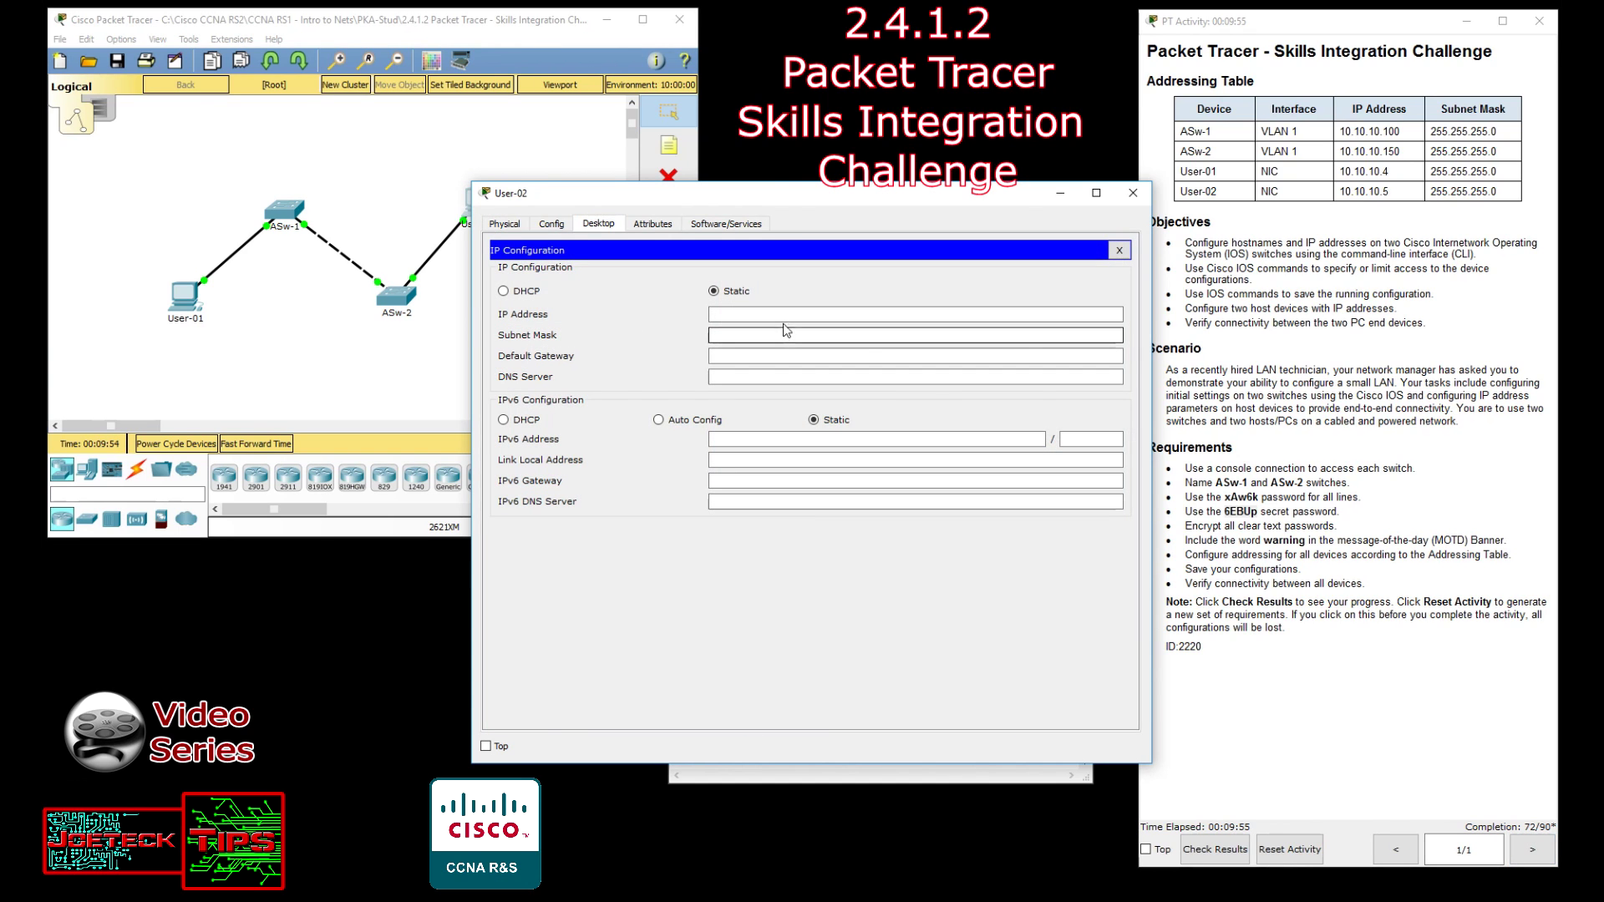
{"action": "type", "text": "10"}
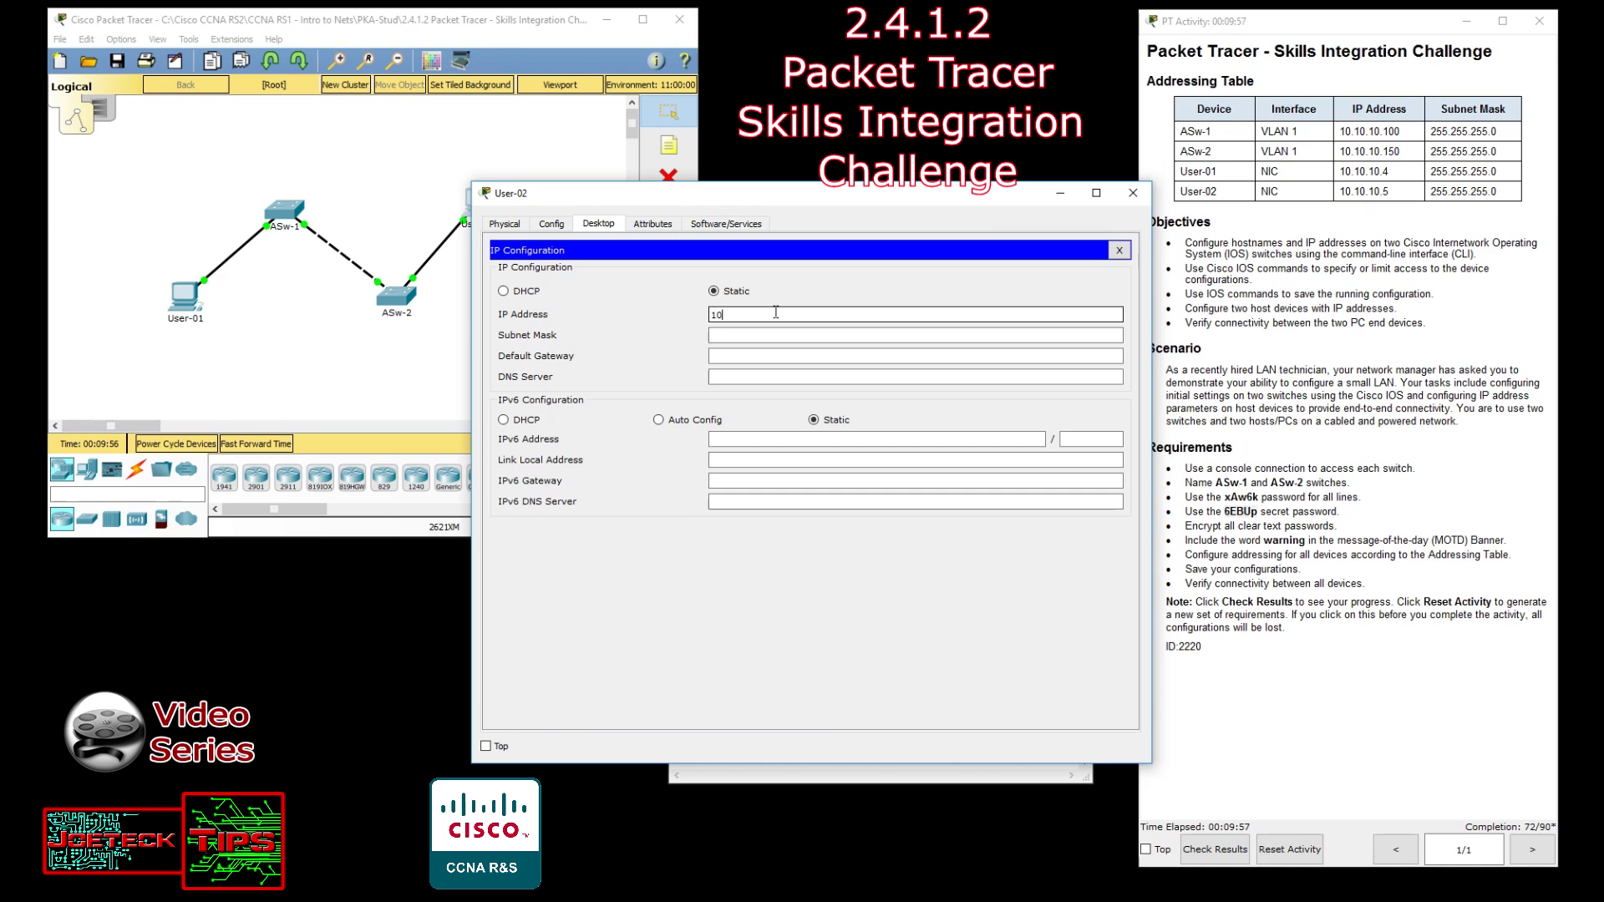
{"action": "type", "text": ".10.10.5"}
{"action": "key", "text": "Tab"}
{"action": "type", "text": "255.255.255"}
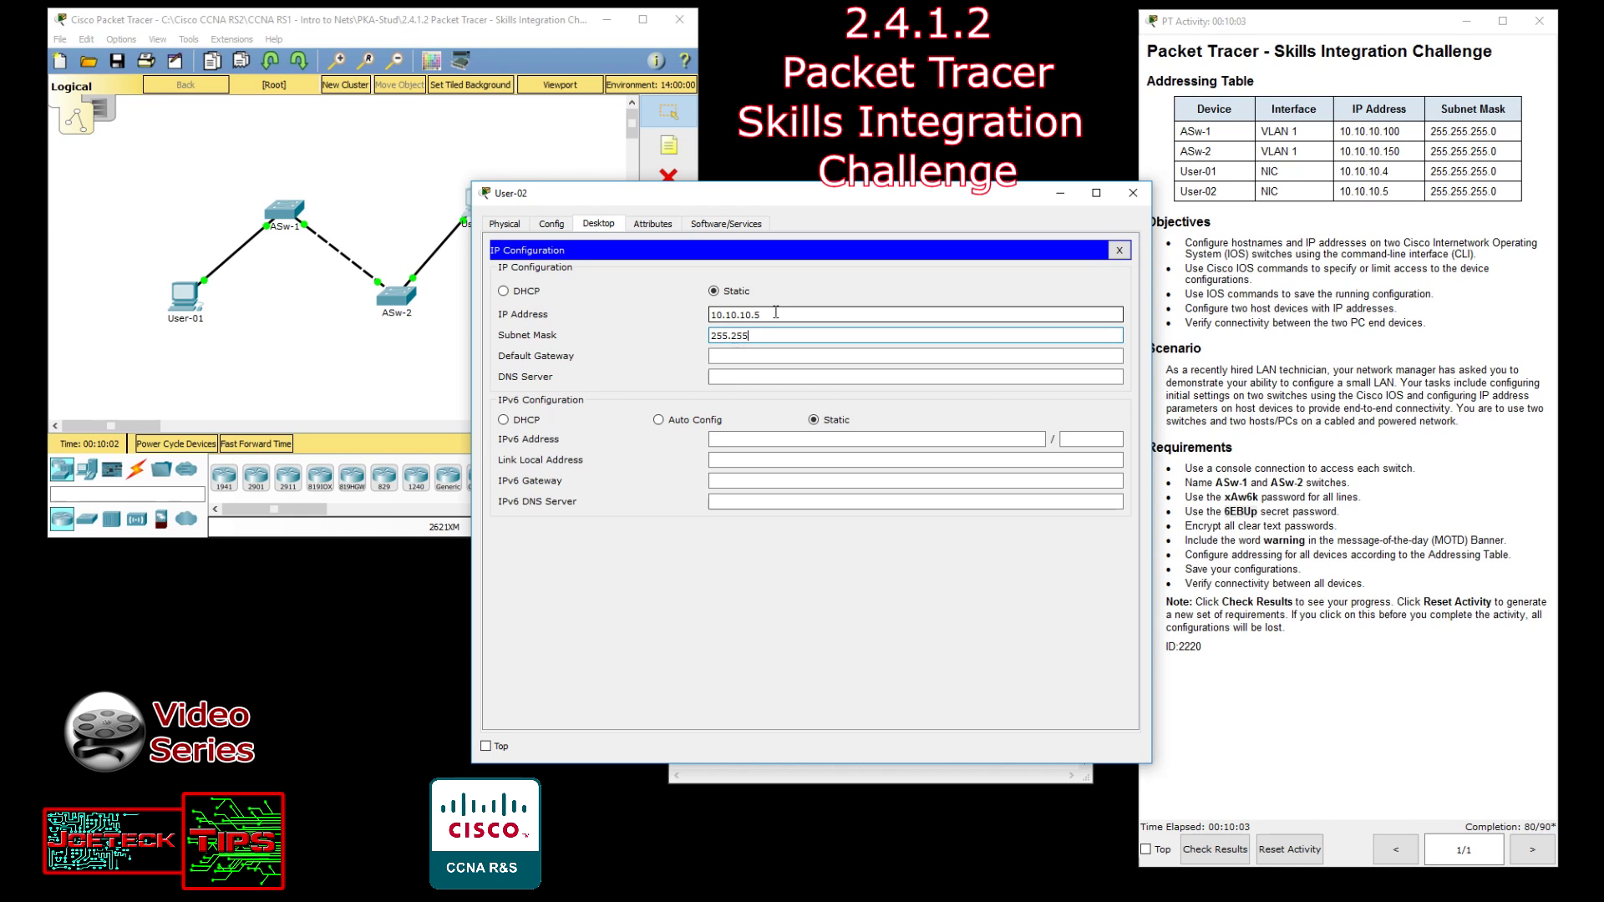
{"action": "type", "text": ".0"}
{"action": "left_click", "coordinate": [1132, 194]}
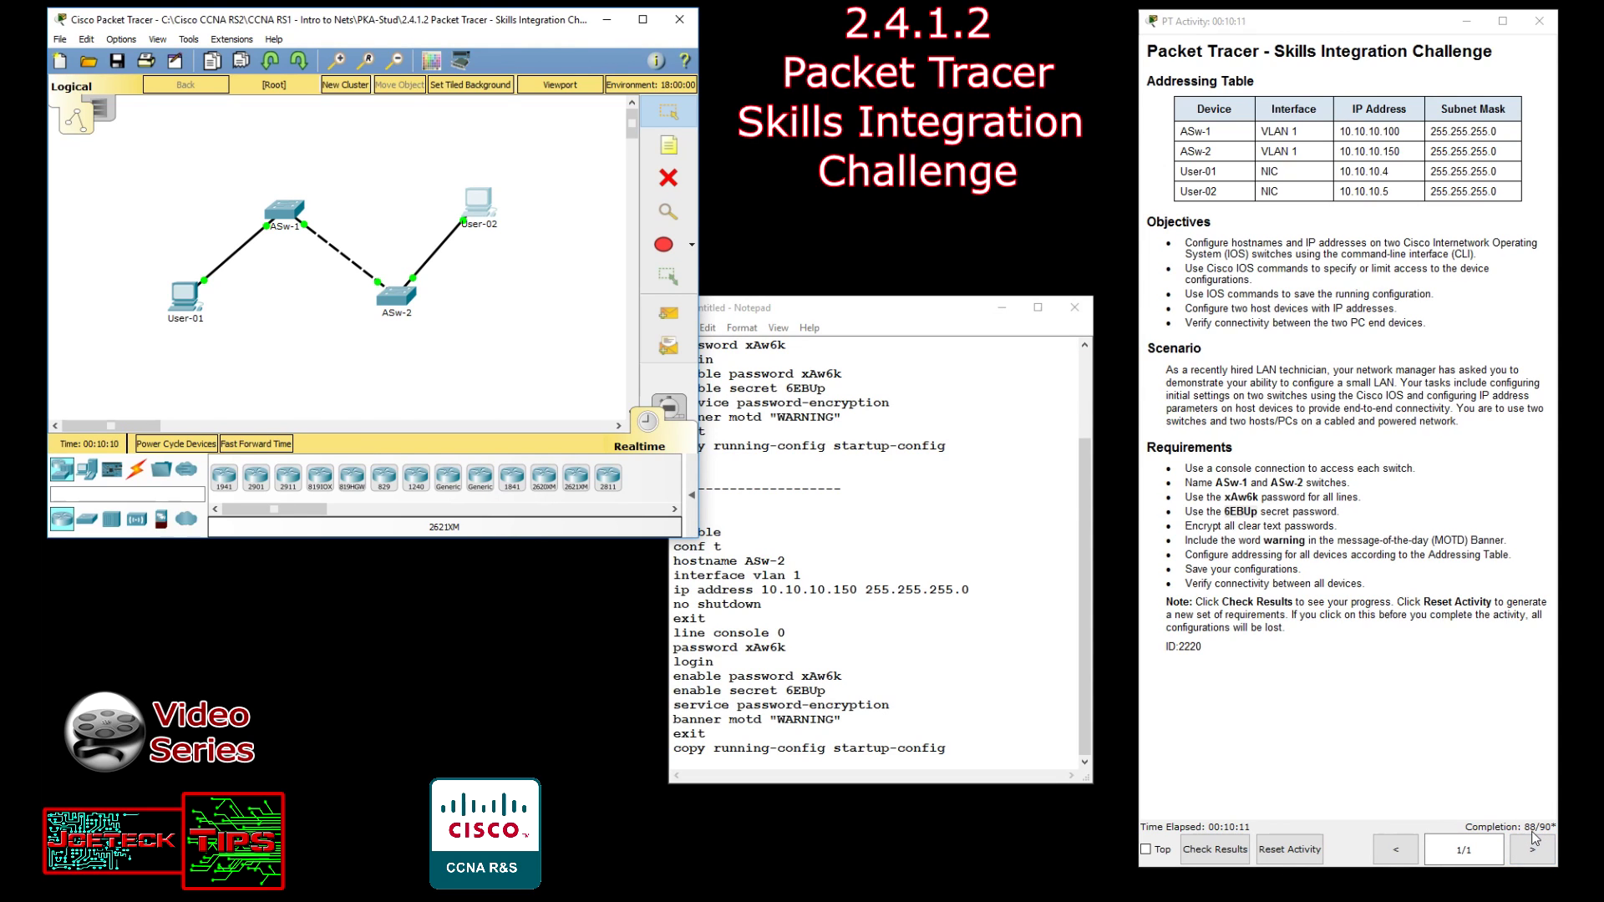
{"action": "left_click", "coordinate": [922, 318]}
Run ping 10.10.10.100 from User-01's command prompt, getting 3 of 4 replies.
{"action": "left_click_drag", "start_coordinate": [923, 319], "coordinate": [967, 277]}
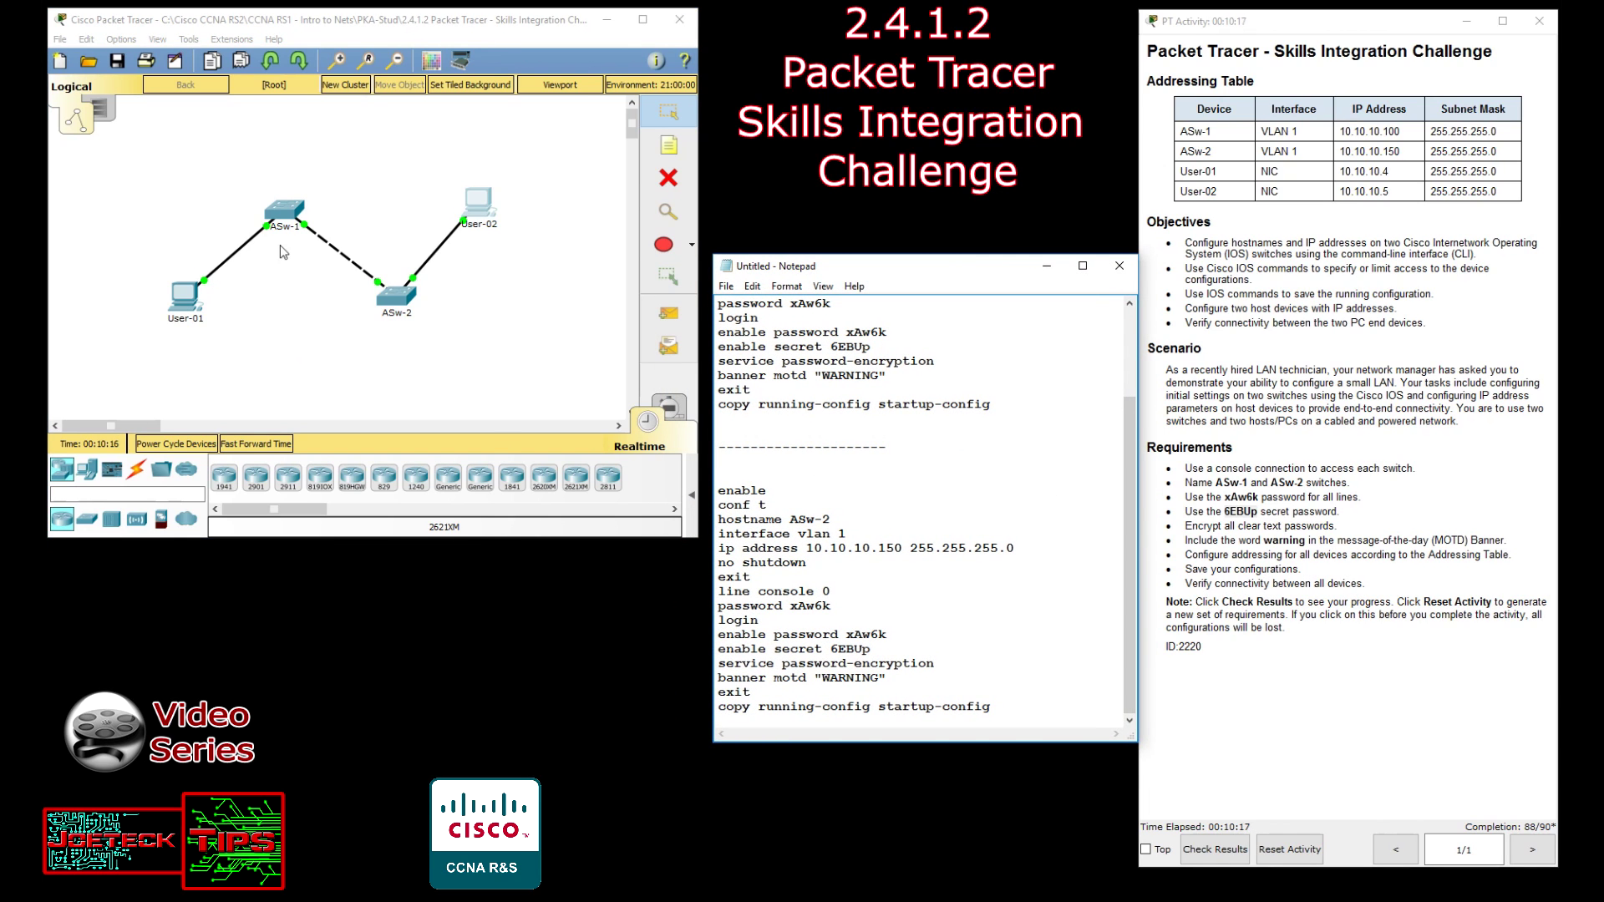
{"action": "left_click", "coordinate": [186, 299]}
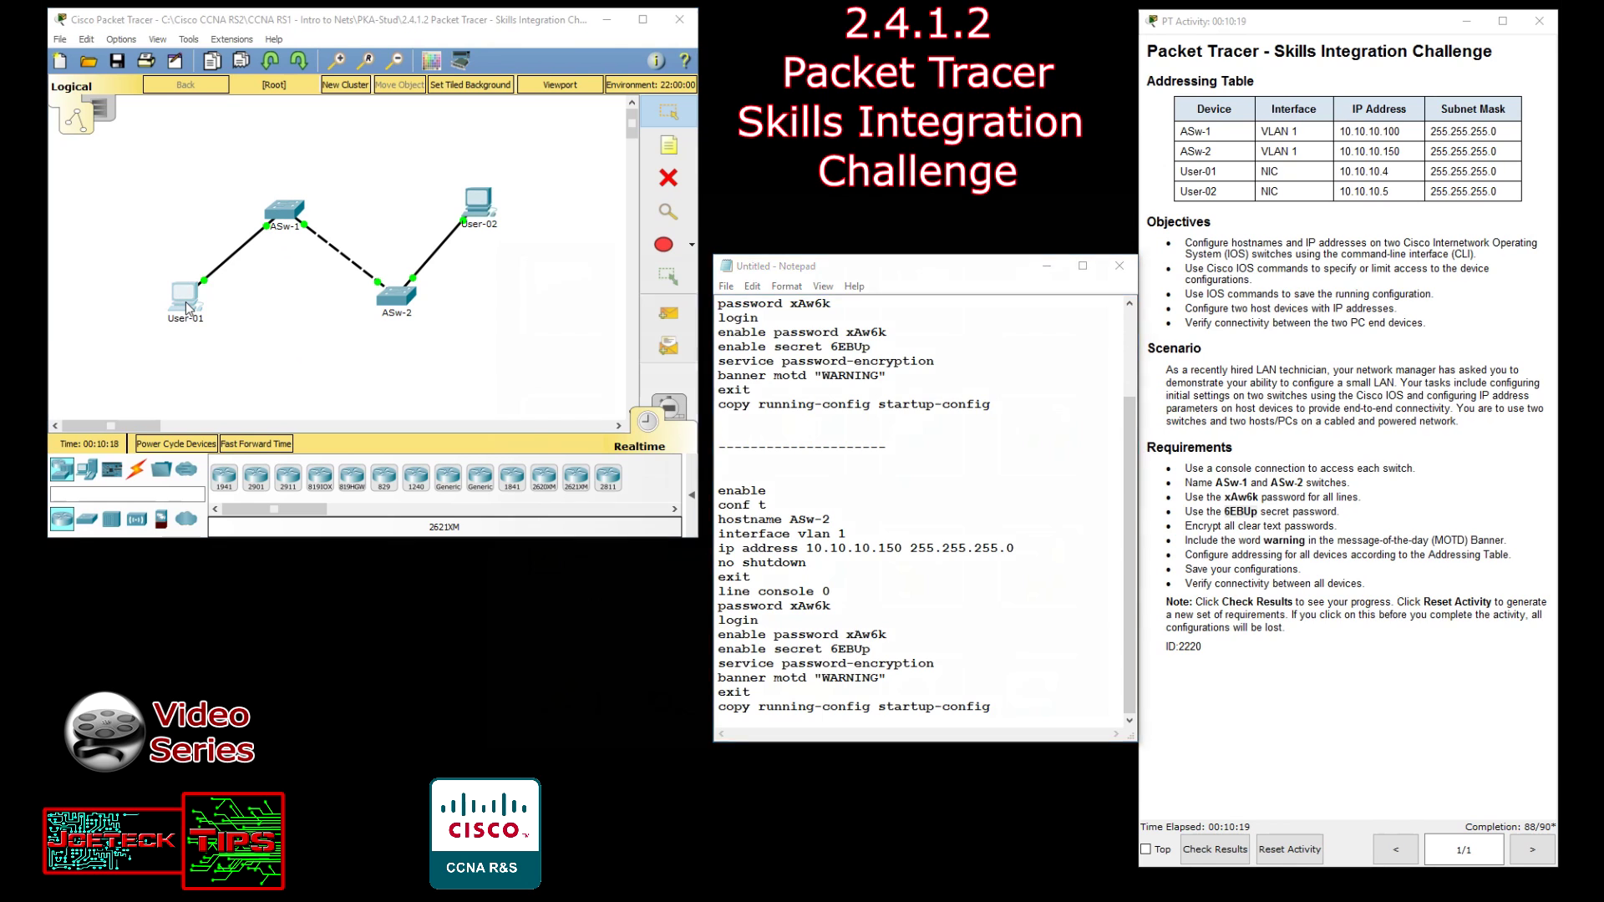
{"action": "left_click", "coordinate": [936, 311]}
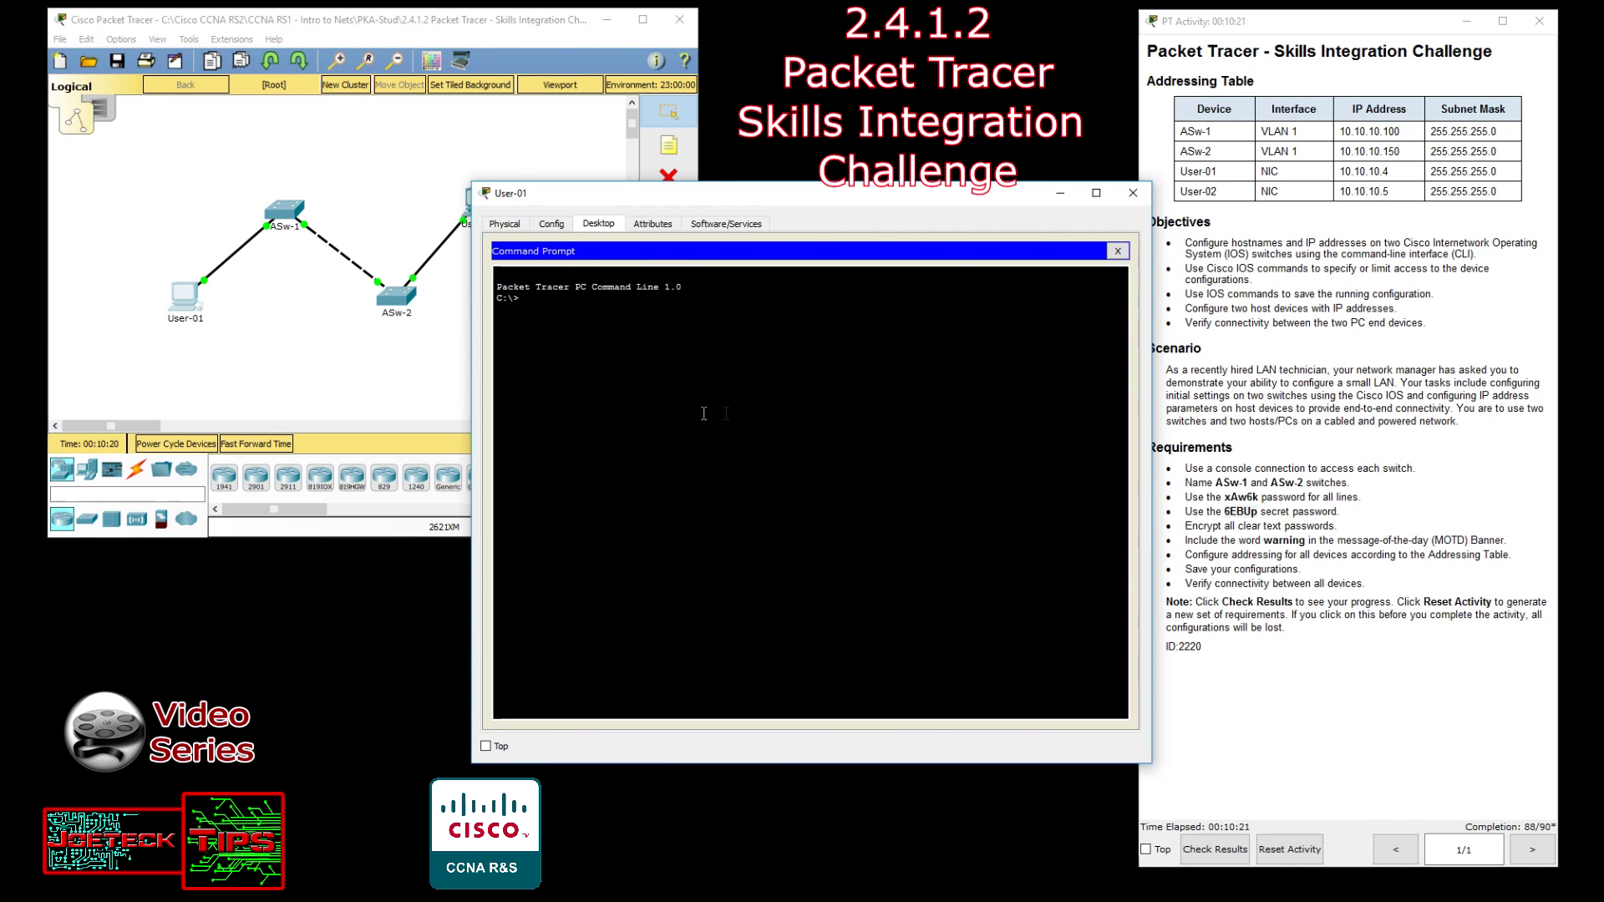
{"action": "type", "text": "ping 10.10.10.100"}
{"action": "key", "text": "Return"}
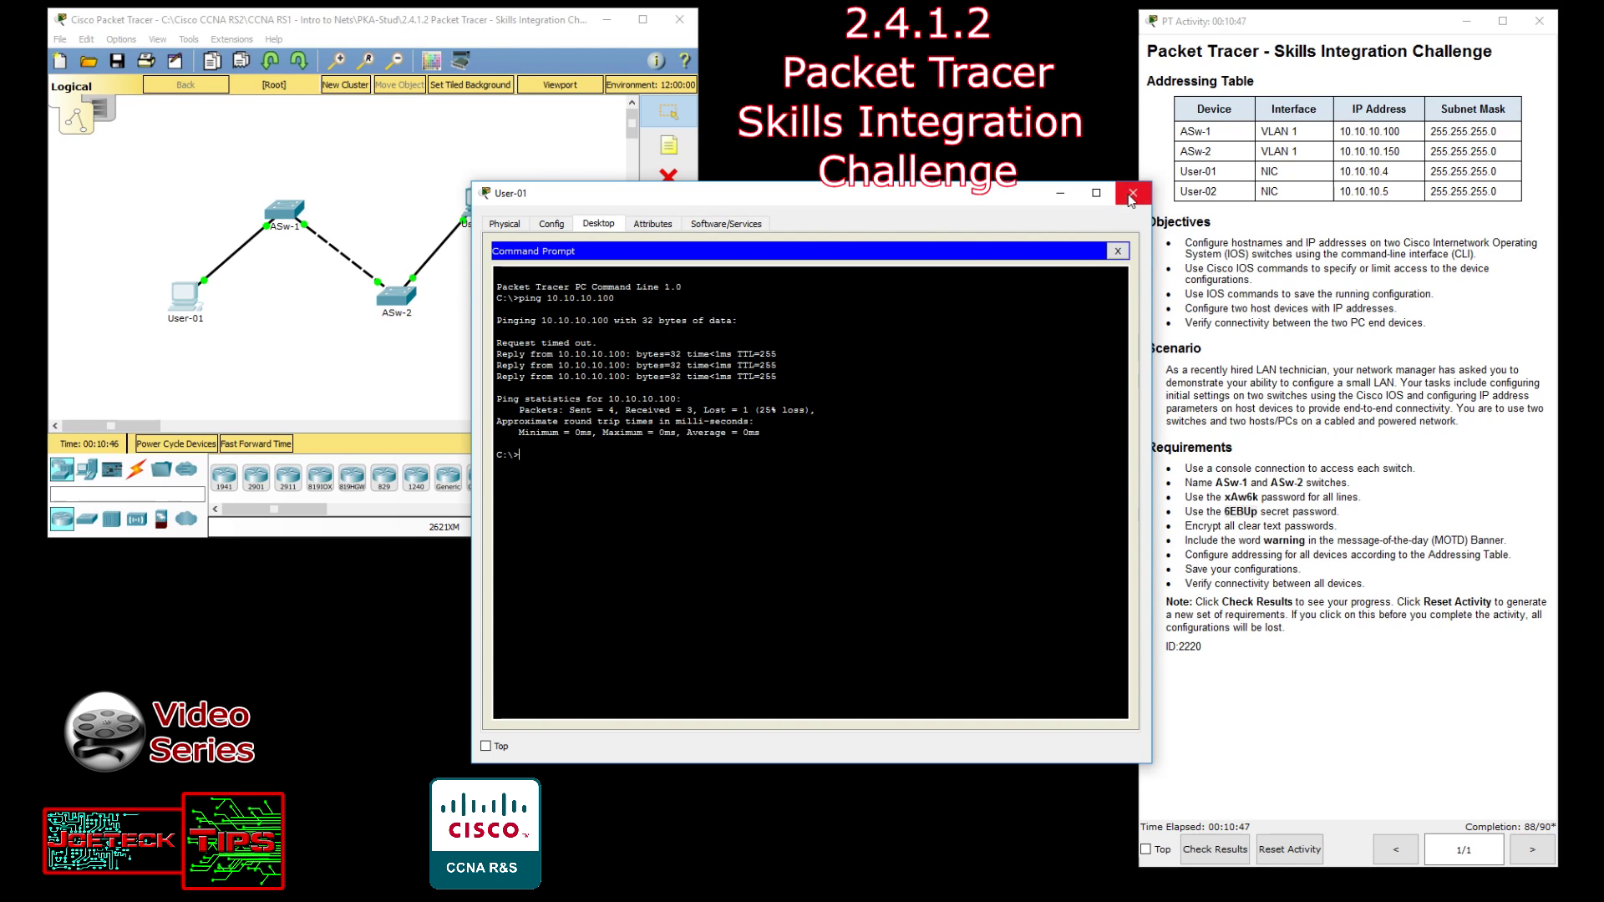
{"action": "left_click", "coordinate": [1133, 193]}
{"action": "left_click", "coordinate": [136, 470]}
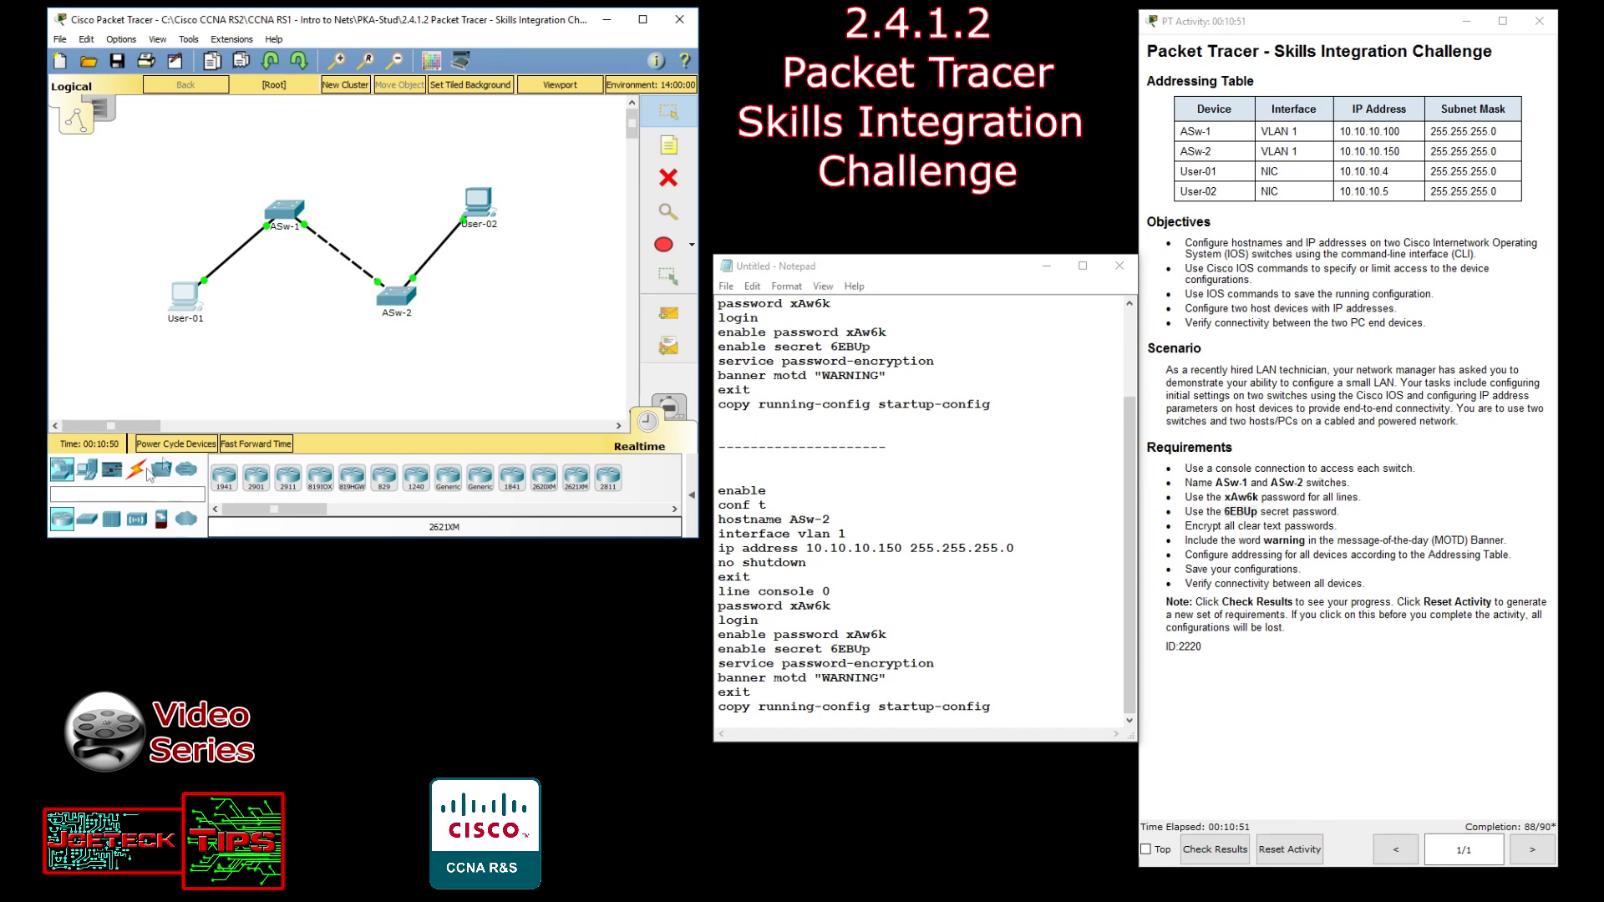
{"action": "left_click", "coordinate": [422, 307]}
{"action": "left_click", "coordinate": [190, 305]}
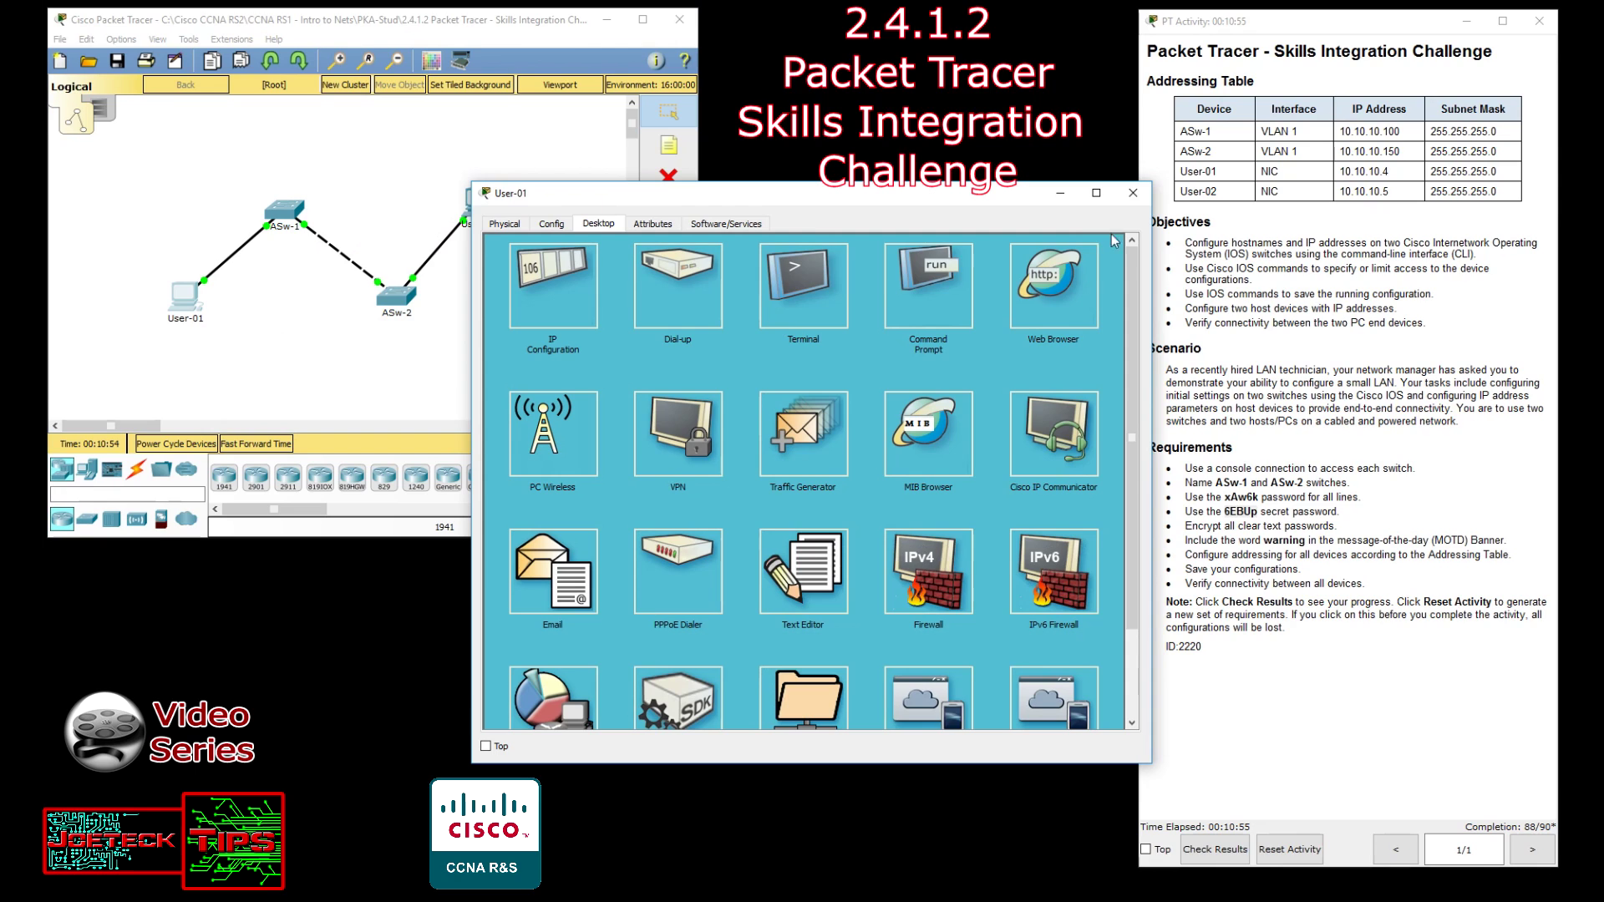
{"action": "left_click", "coordinate": [805, 279]}
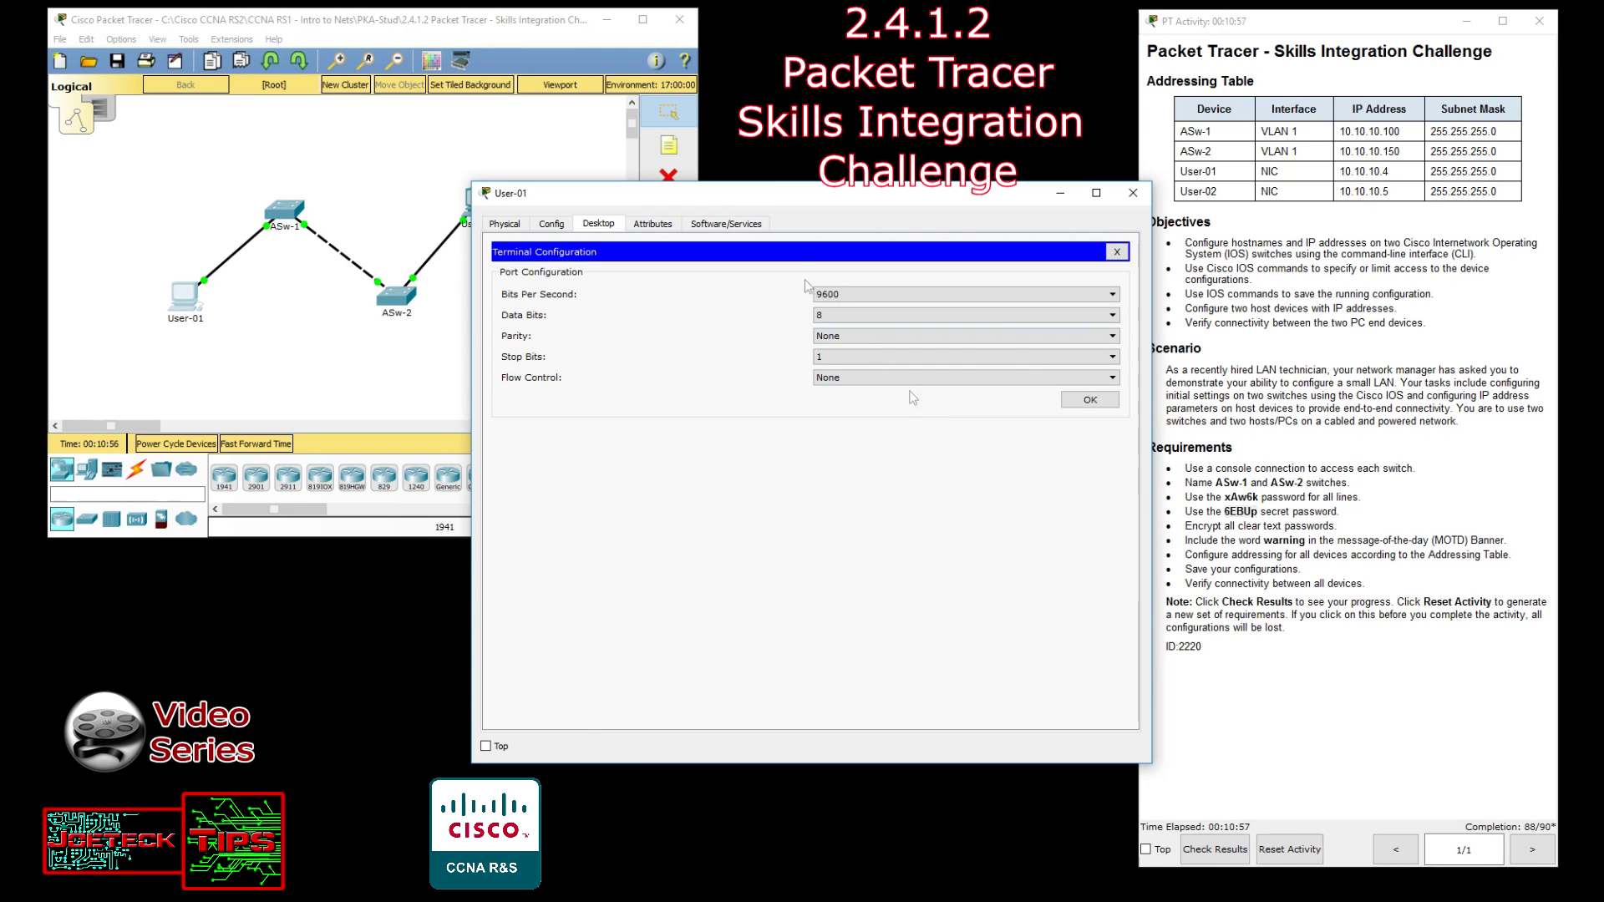
{"action": "left_click", "coordinate": [1086, 407]}
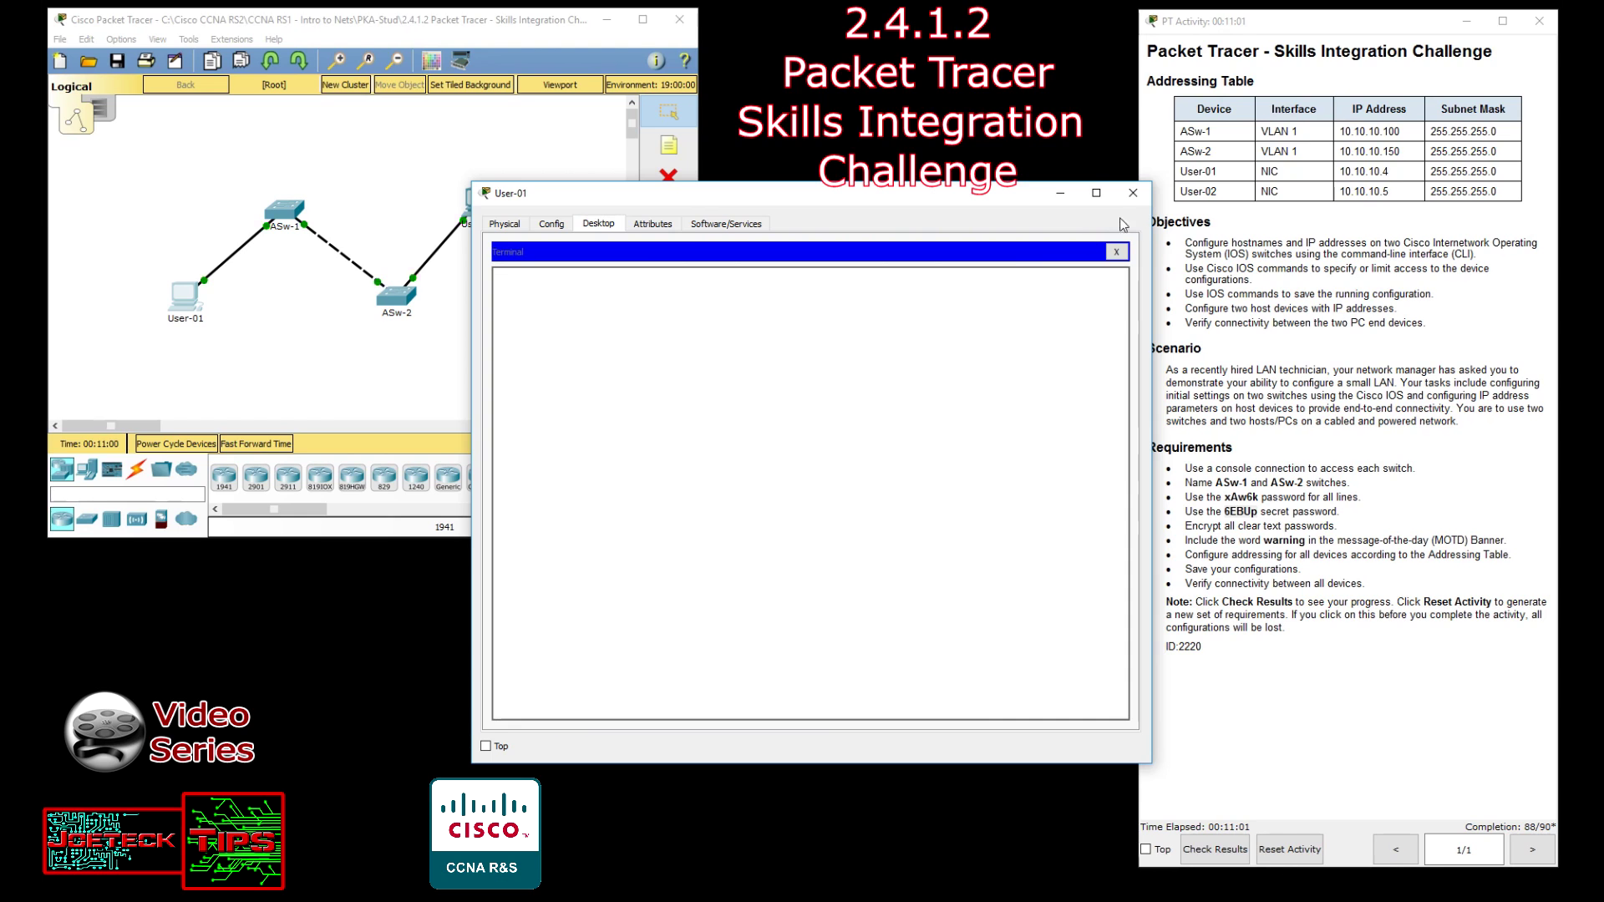
{"action": "left_click", "coordinate": [1133, 193]}
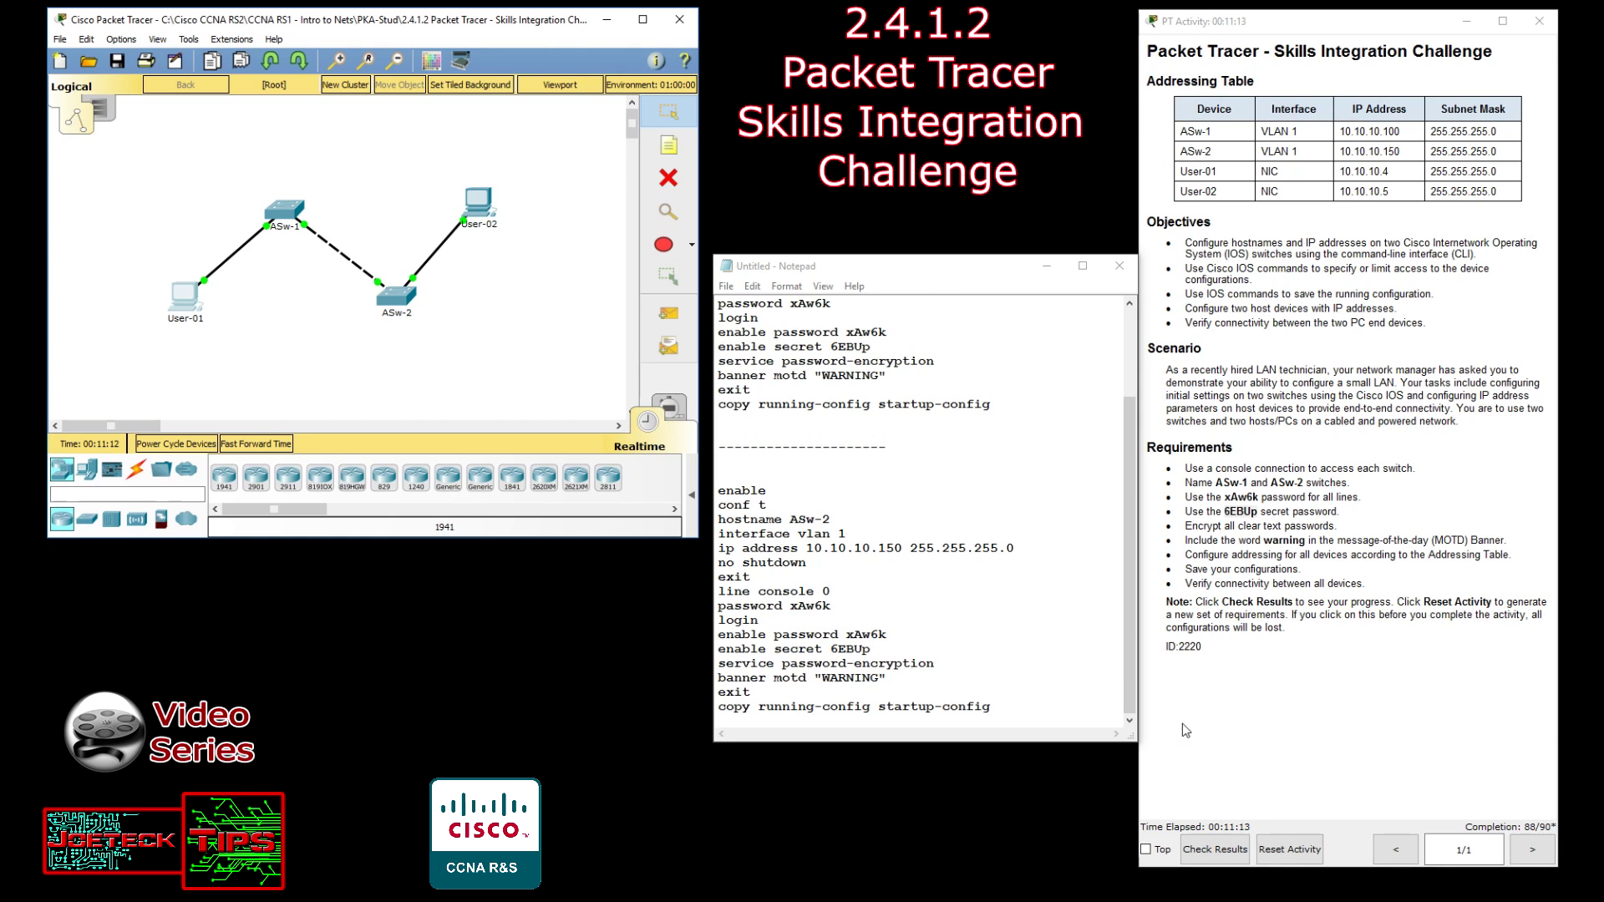
{"action": "left_click", "coordinate": [1128, 689]}
{"action": "left_click_drag", "start_coordinate": [1128, 688], "coordinate": [1128, 468]}
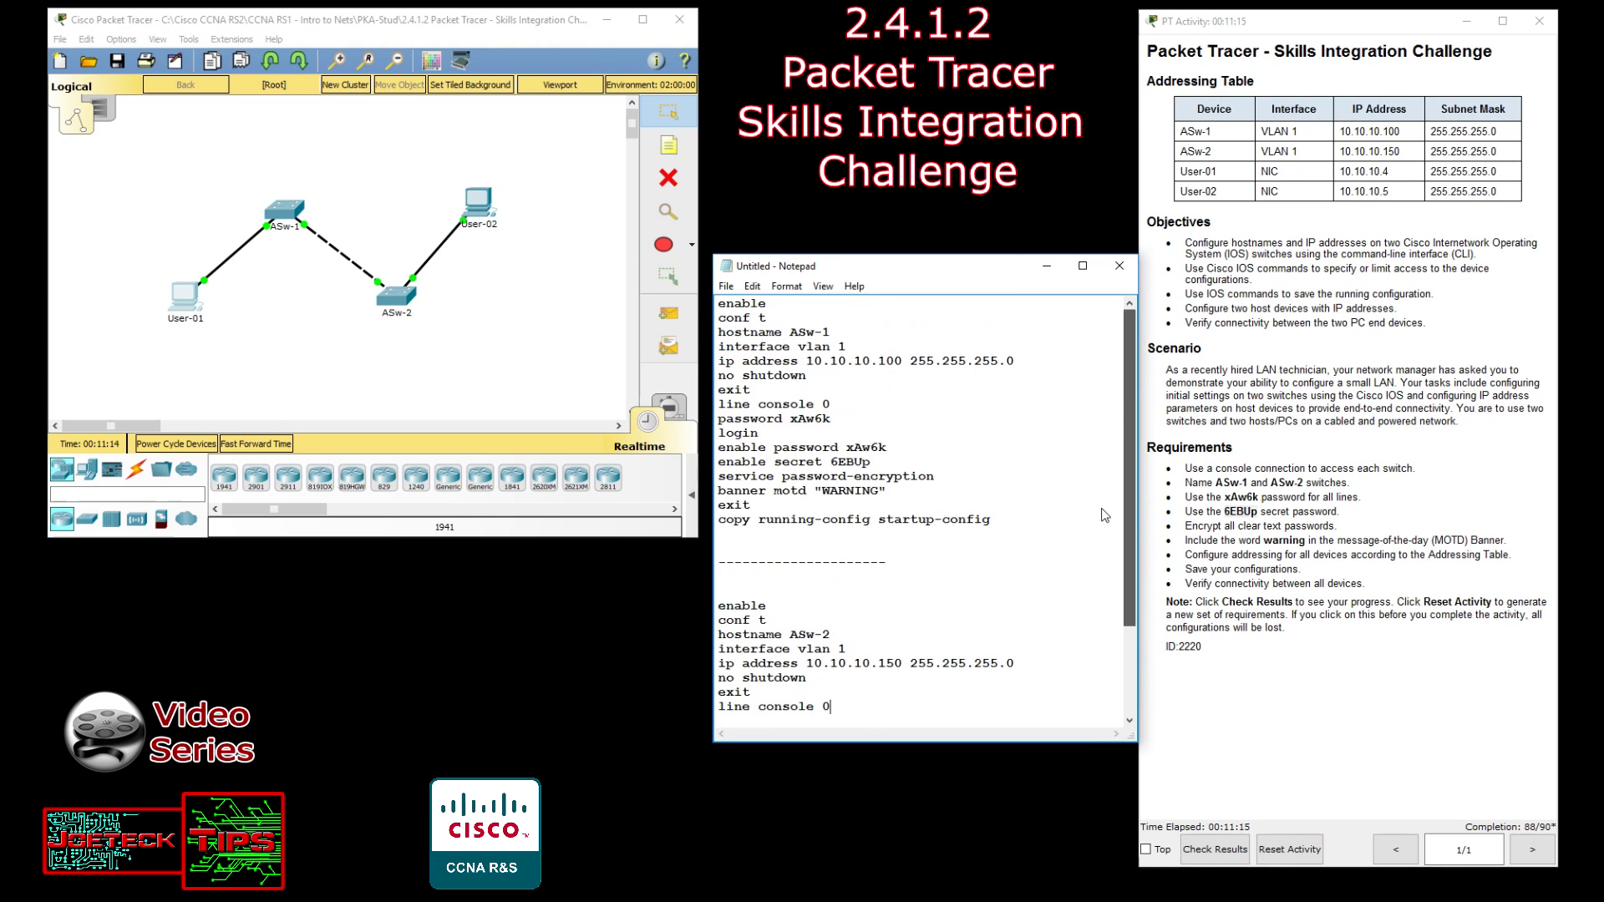
{"action": "scroll", "coordinate": [1126, 590], "scroll_direction": "down", "scroll_amount": 3}
{"action": "left_click_drag", "start_coordinate": [1126, 590], "coordinate": [1131, 428]}
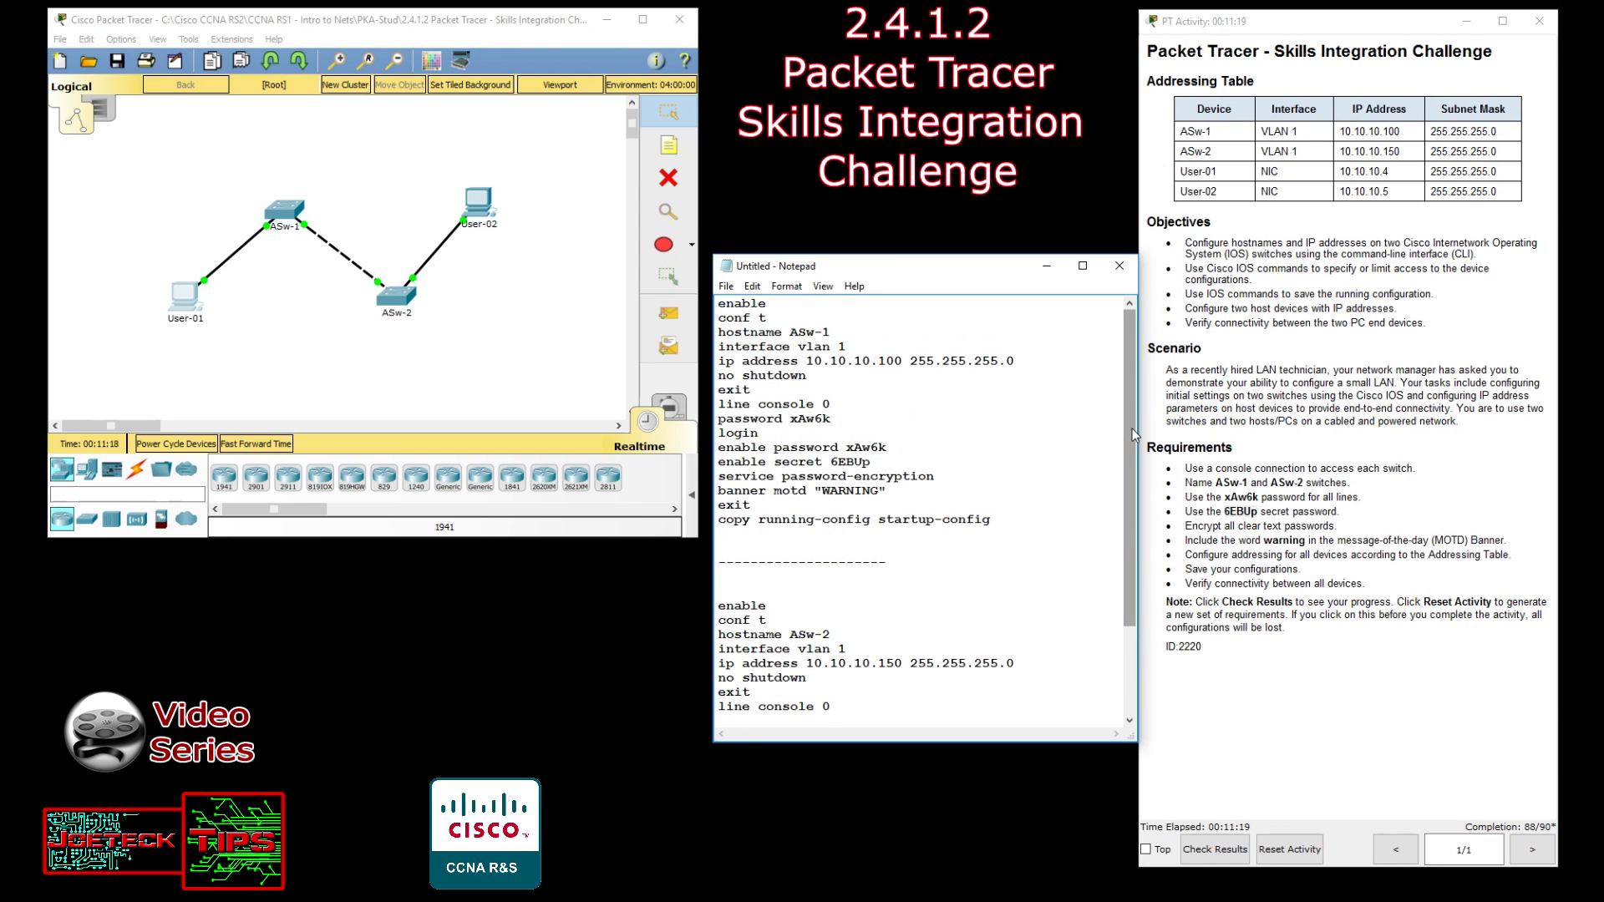